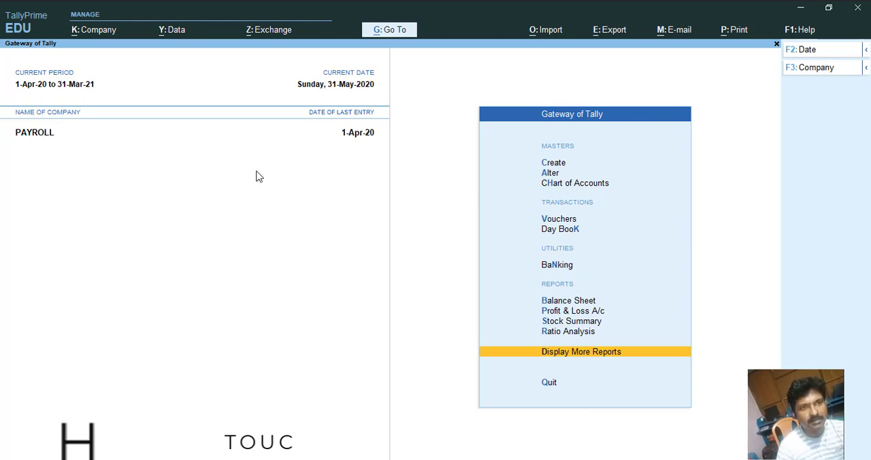
Open the master creation list from the Gateway of Tally.
key("Up")
key("Up")
key("Up")
key("Up")
key("Up")
key("Up")
key("Up")
key("Up")
key("Up")
key("Up")
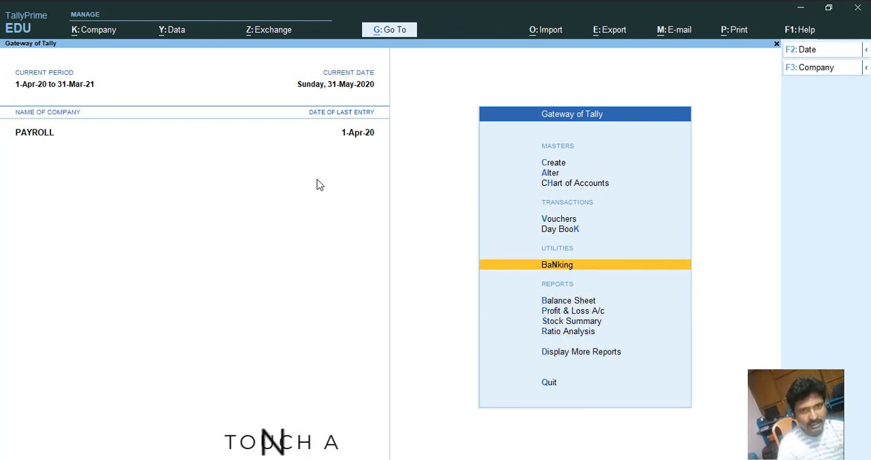
key("Return")
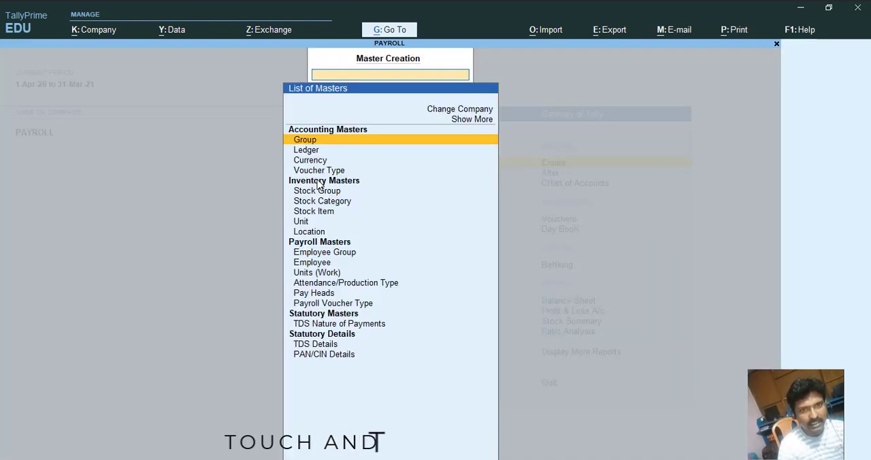
Search the list of masters for payroll-related entries by filtering with PAY.
key("Down")
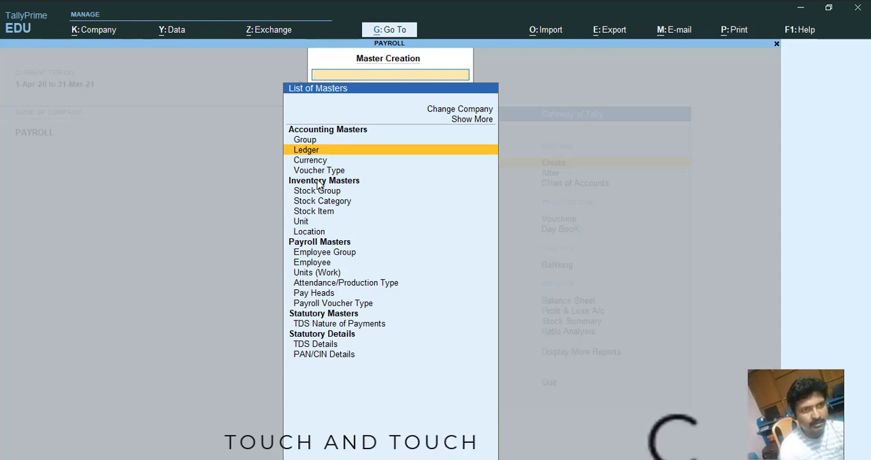
type("PAY")
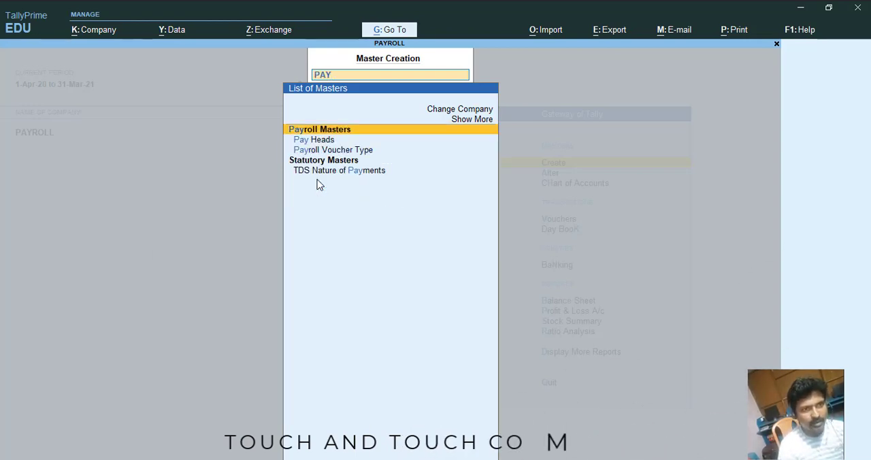
key("Up")
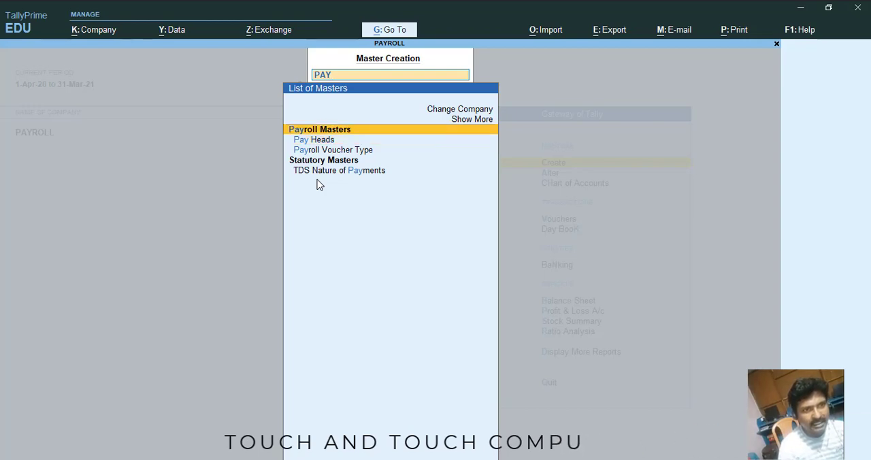
key("BackSpace")
key("BackSpace")
key("BackSpace")
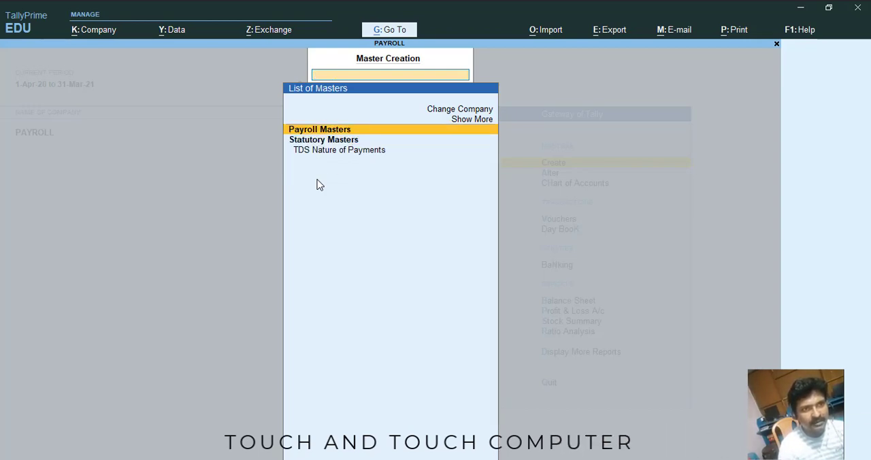
key("Escape")
key("Return")
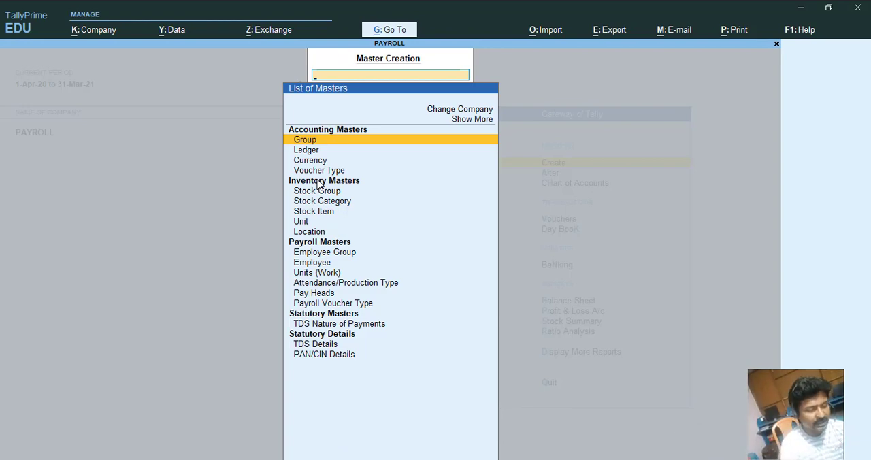
type("PAYR")
key("BackSpace")
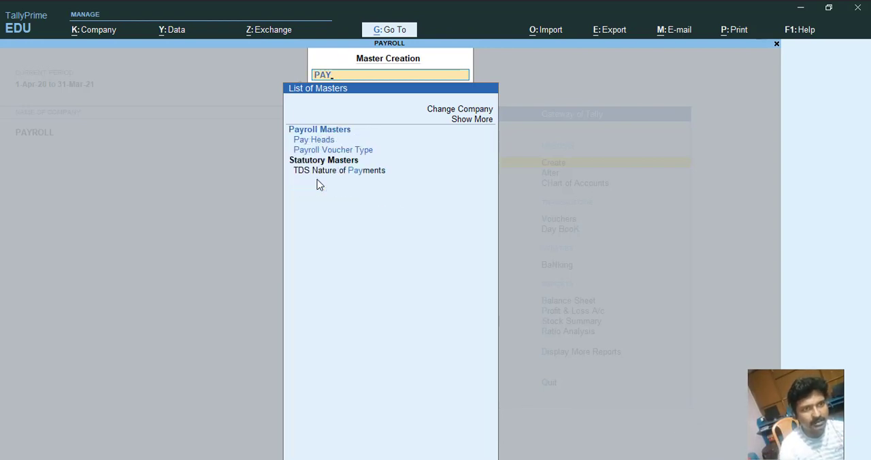
key("BackSpace")
key("BackSpace")
key("BackSpace")
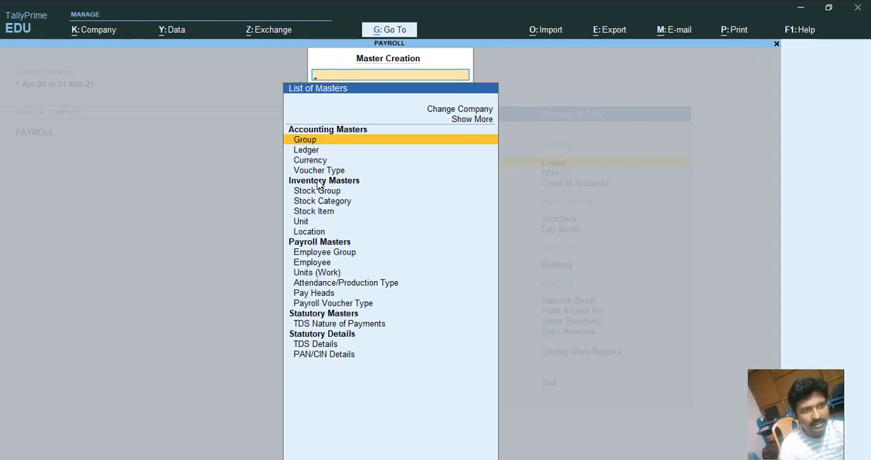
Browse through the payroll masters in the list of masters.
key("Down")
key("Down")
key("Down")
key("Down")
key("Down")
key("Down")
key("Down")
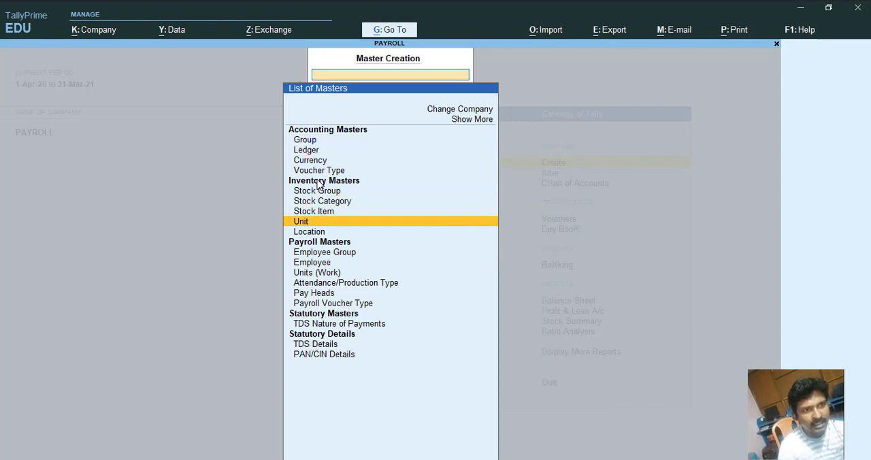
key("Down")
key("Down")
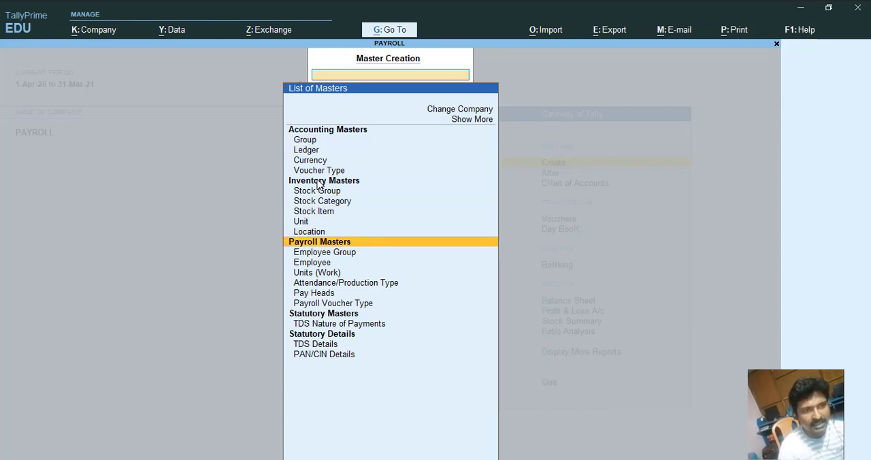
key("Down")
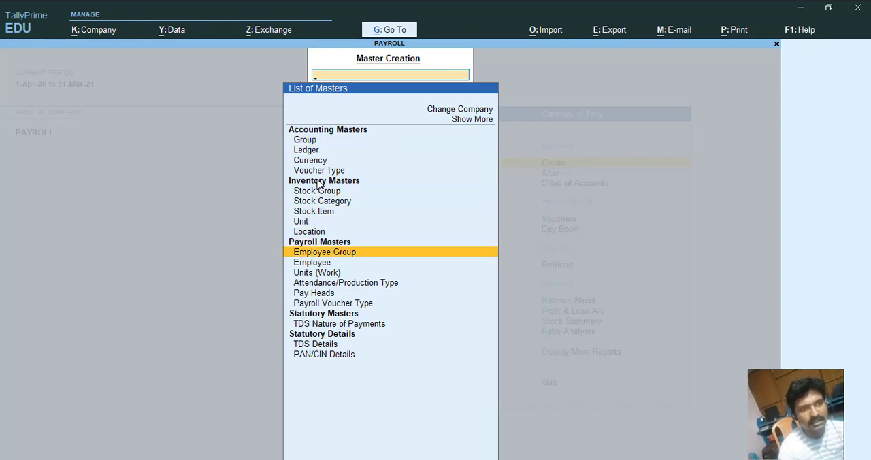
key("Down")
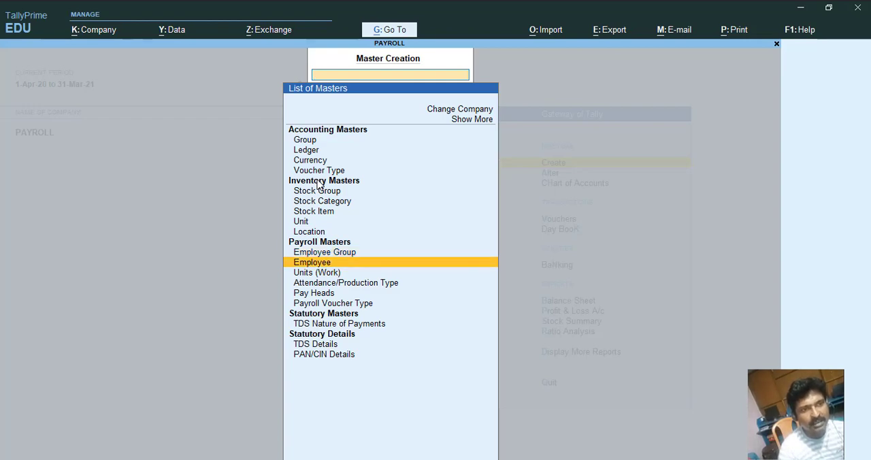
key("Down")
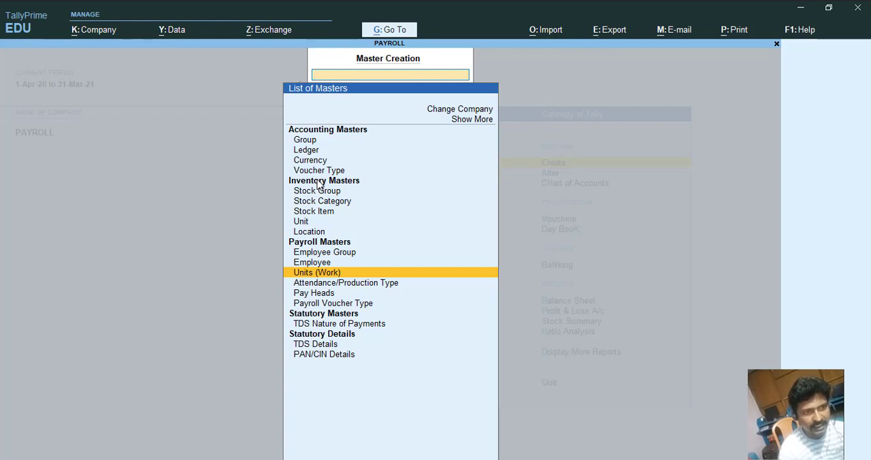
key("Down")
key("Down")
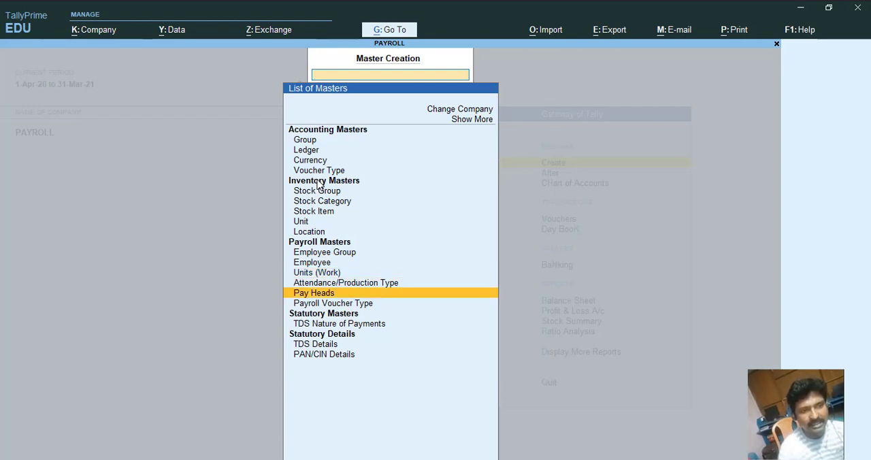
key("Down")
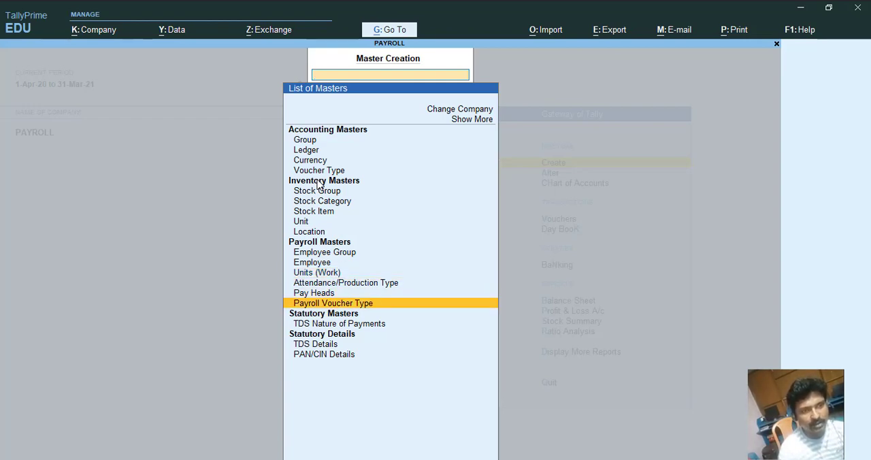
key("Up")
key("Up")
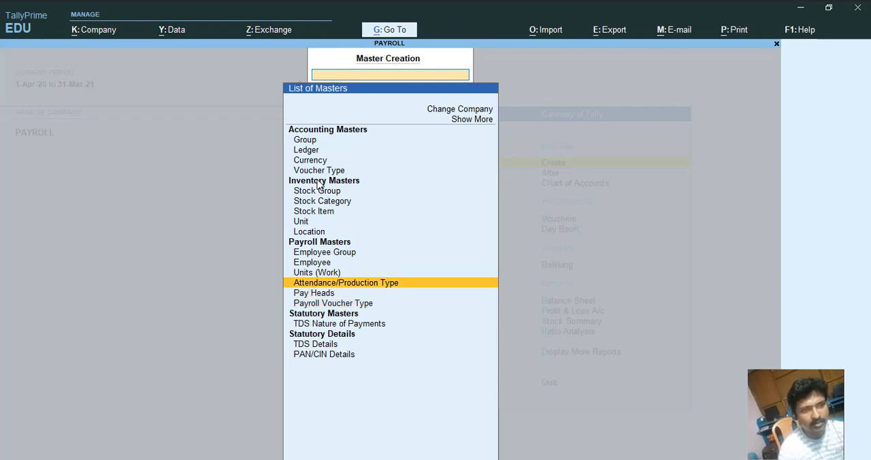
key("Up")
key("Up")
key("Up")
key("Up")
key("Down")
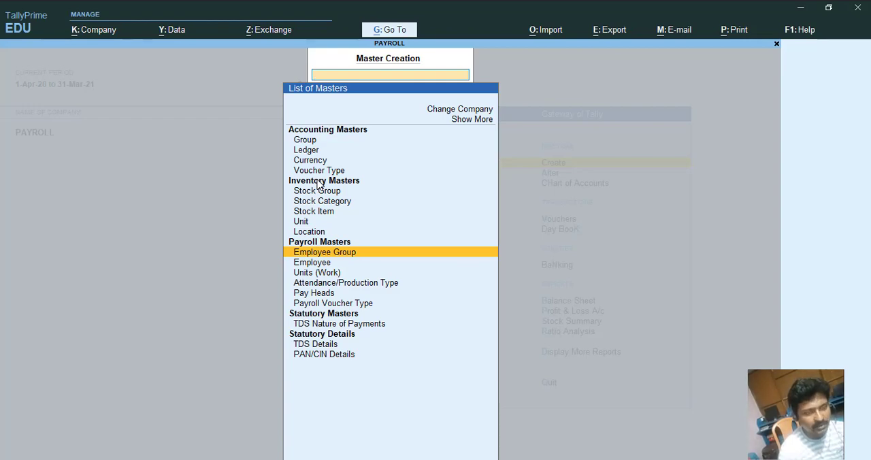
key("Down")
key("Up")
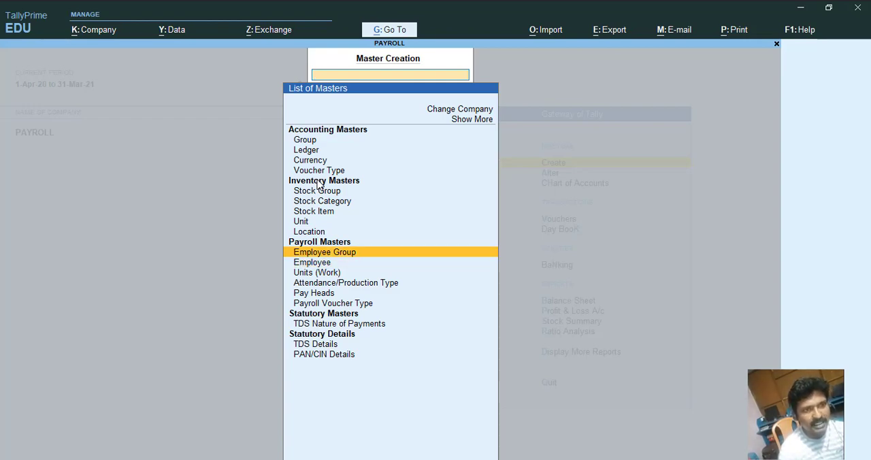
Start creating an employee group and name it TEACHING STAFF.
key("Return")
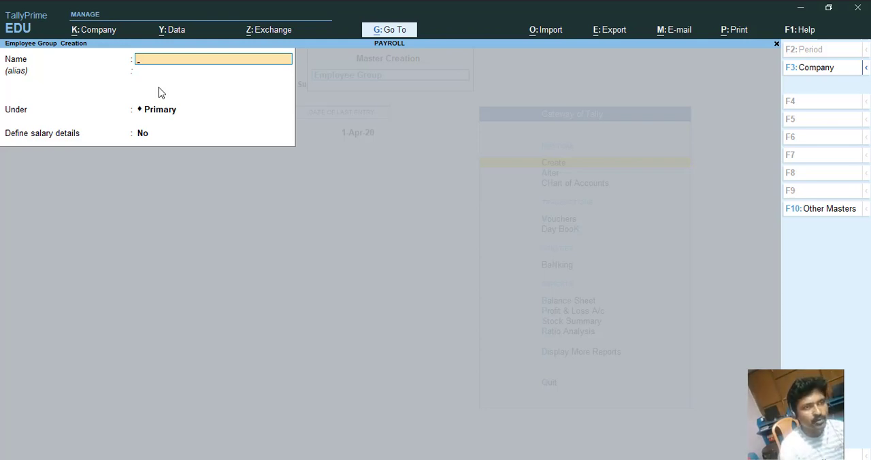
type("TEACHER")
key("BackSpace")
key("BackSpace")
type("I")
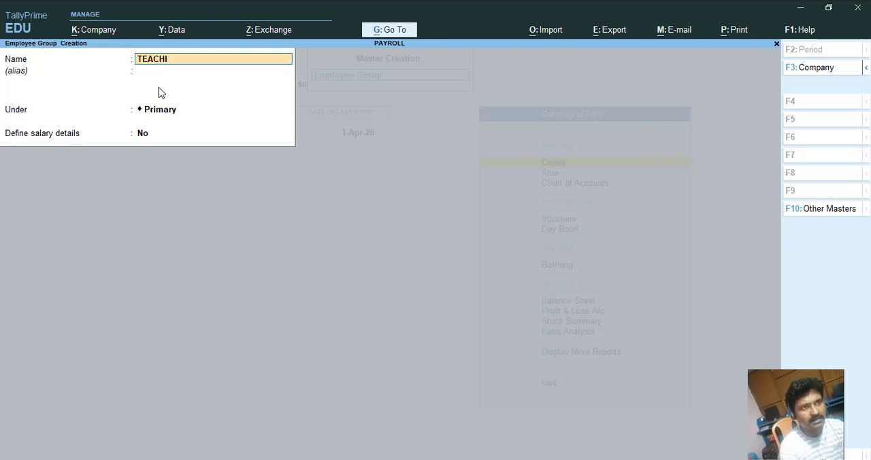
type("NG STAFF")
key("Return")
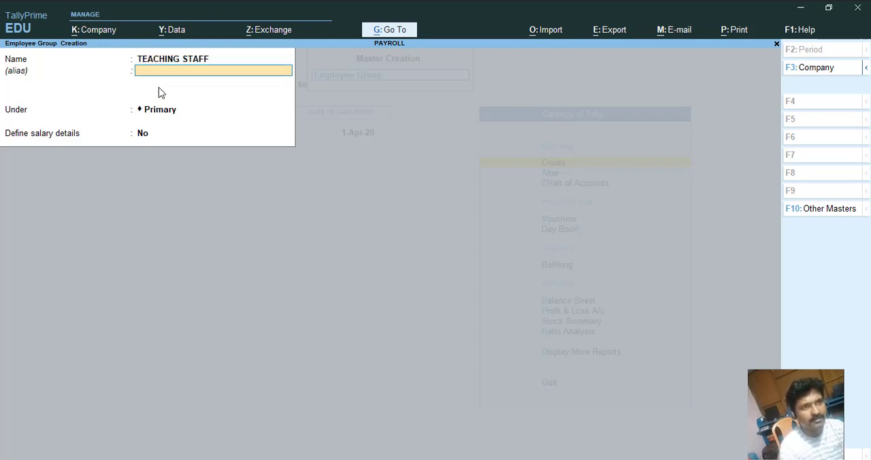
Keep the group under Primary and set Define salary details to Yes.
key("Return")
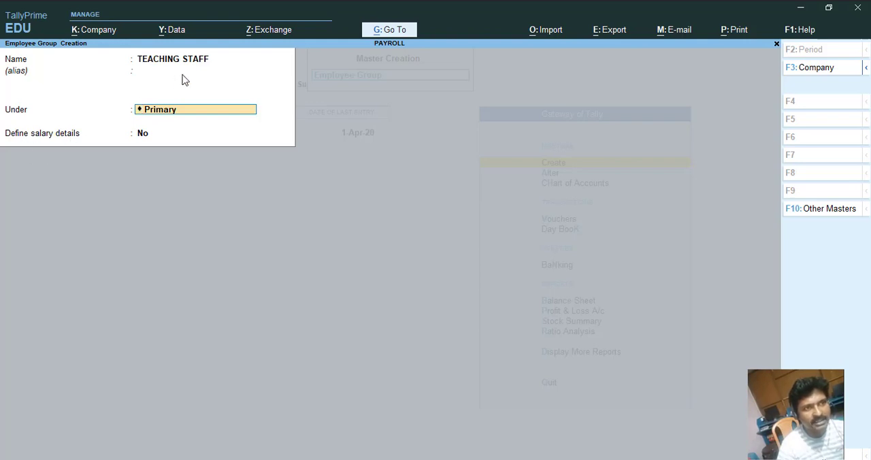
key("Return")
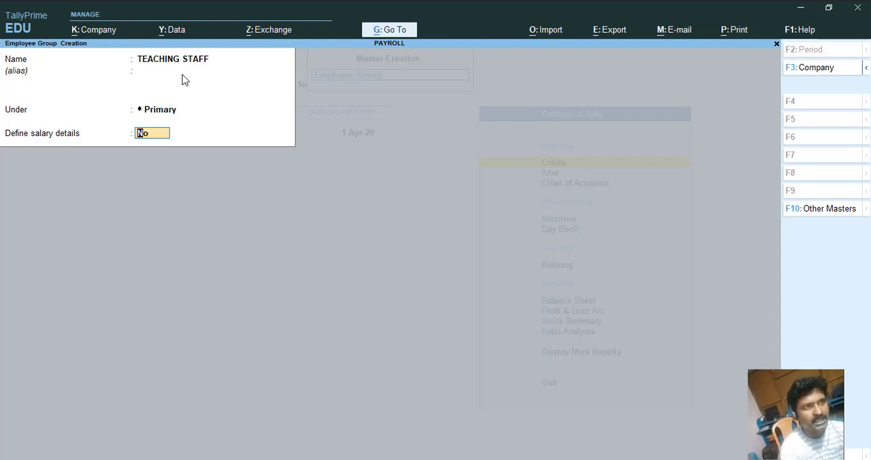
type("Yes")
key("Return")
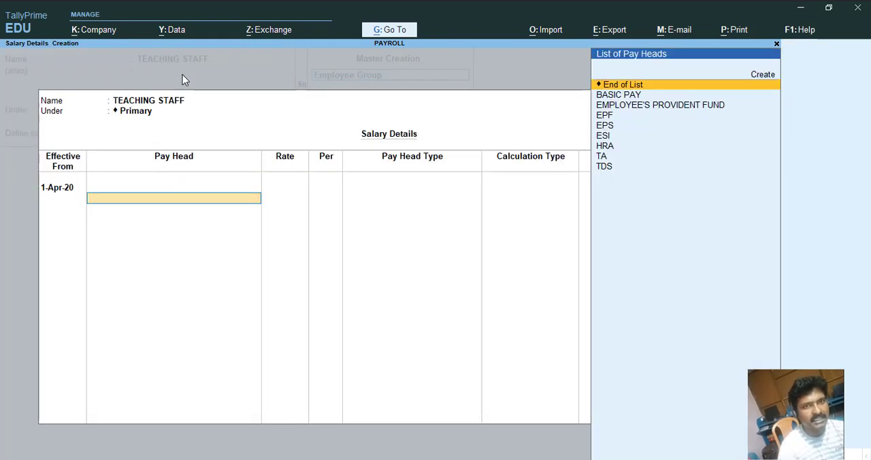
Add BASIC PAY as the first pay head with a rate of 25000.
key("Down")
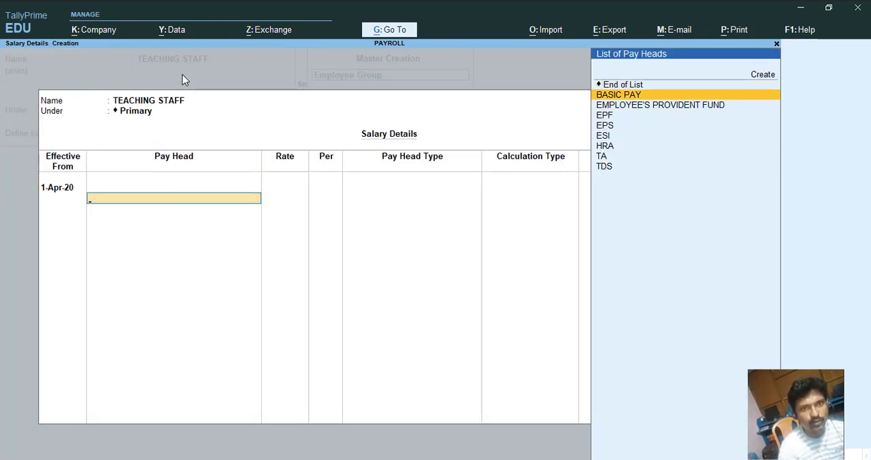
key("Return")
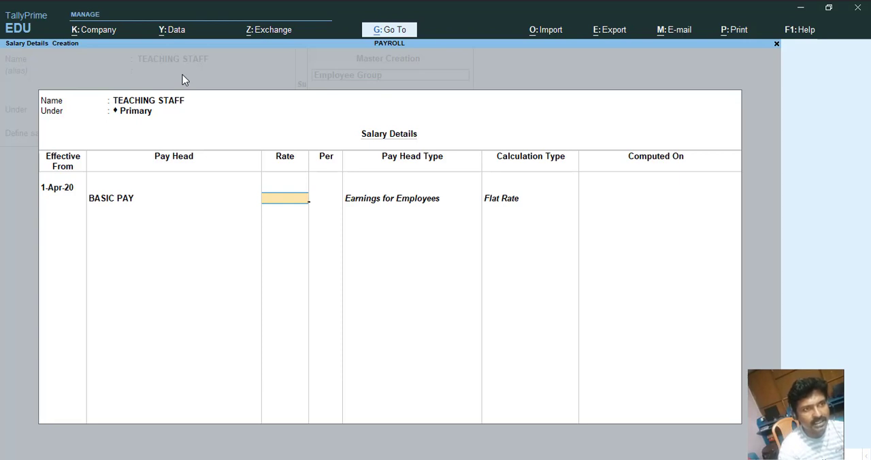
type("25000")
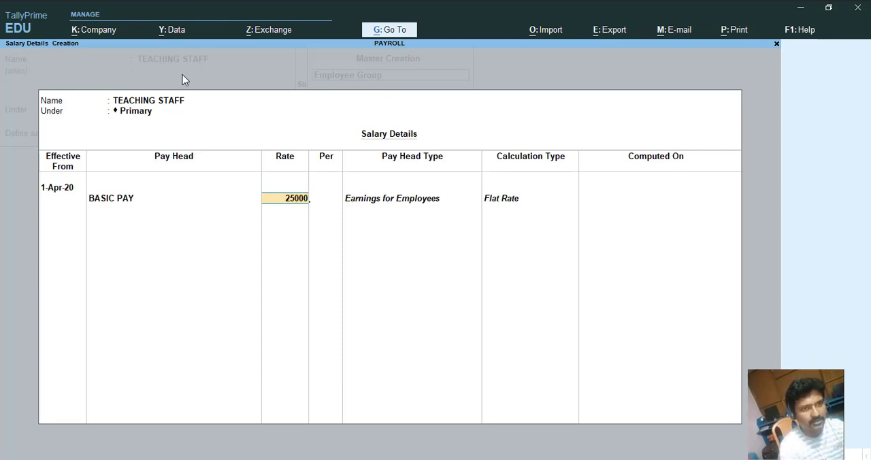
key("Return")
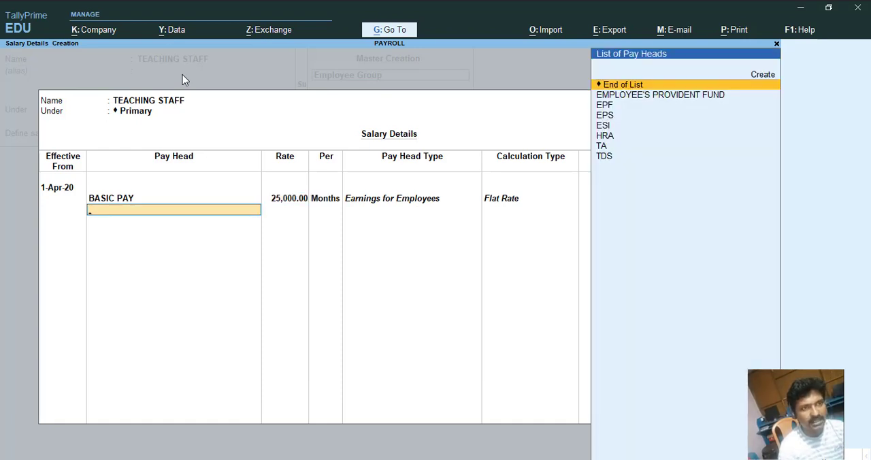
Add EMPLOYEE'S PROVIDENT FUND, EPF, EPS, ESI and HRA pay heads to the salary details.
key("Down")
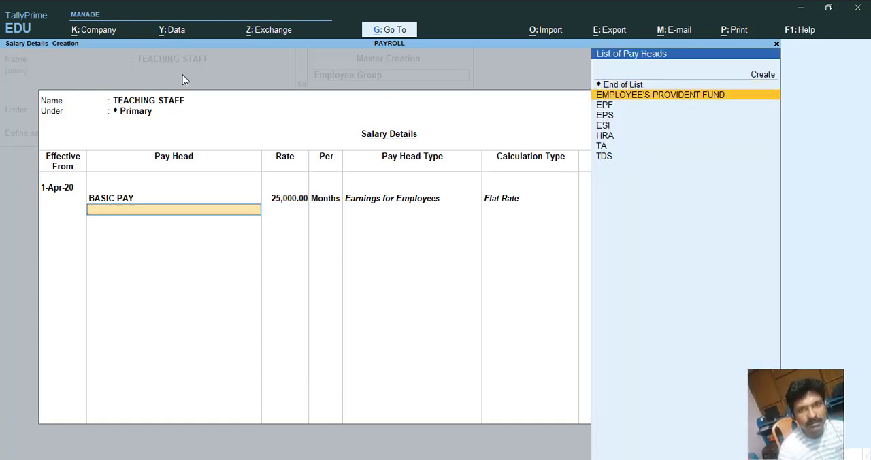
key("Return")
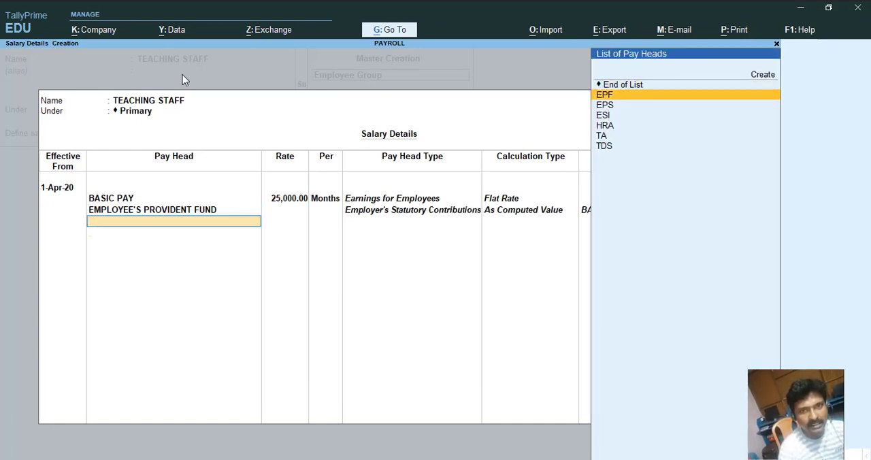
key("Return")
key("Down")
key("Return")
key("Down")
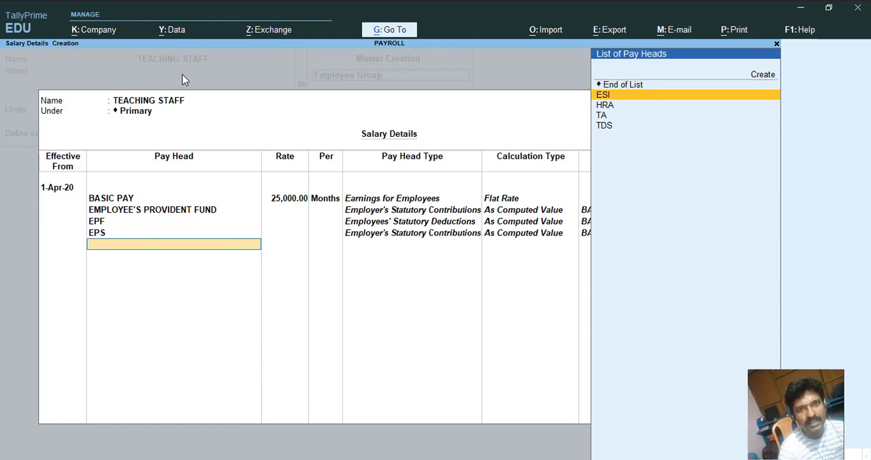
key("Return")
key("Down")
key("Return")
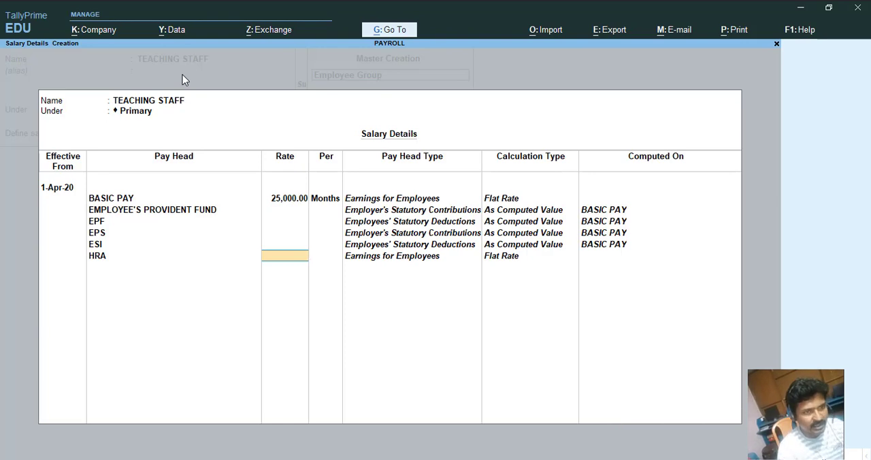
Set the HRA rate to 2500 per month.
type("2500")
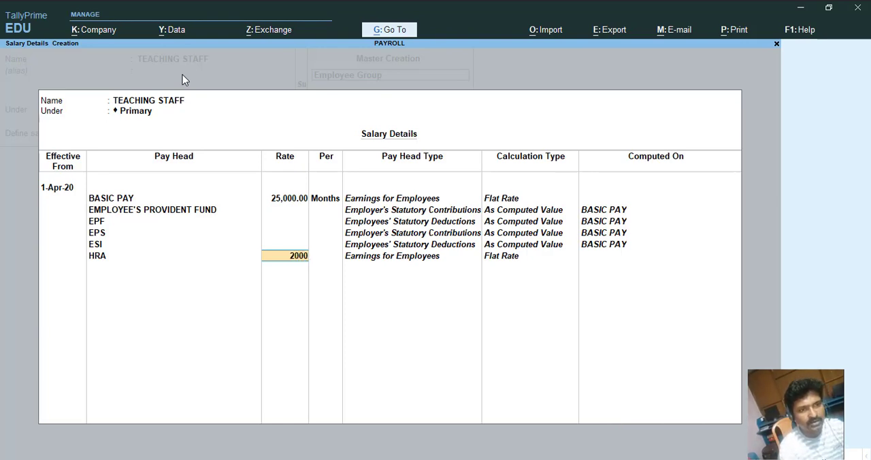
key("BackSpace")
key("BackSpace")
key("BackSpace")
type("500")
key("Return")
key("Return")
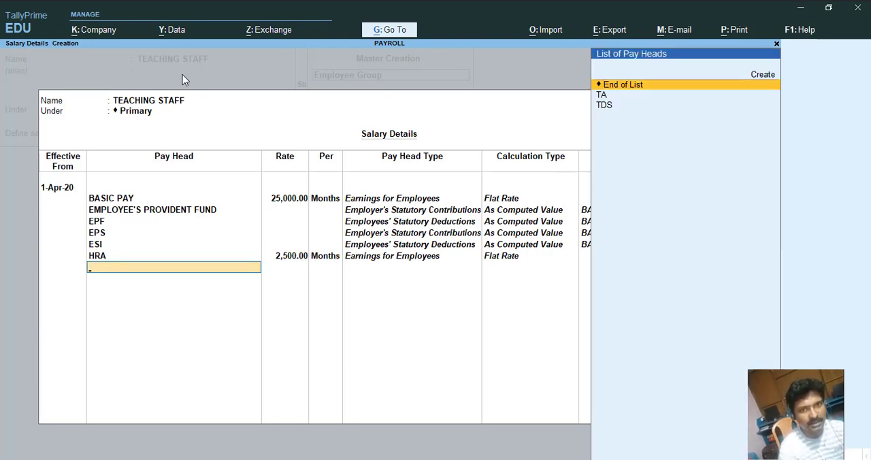
Add the TA and TDS pay heads, close the salary details and save the TEACHING STAFF group.
key("Down")
key("Return")
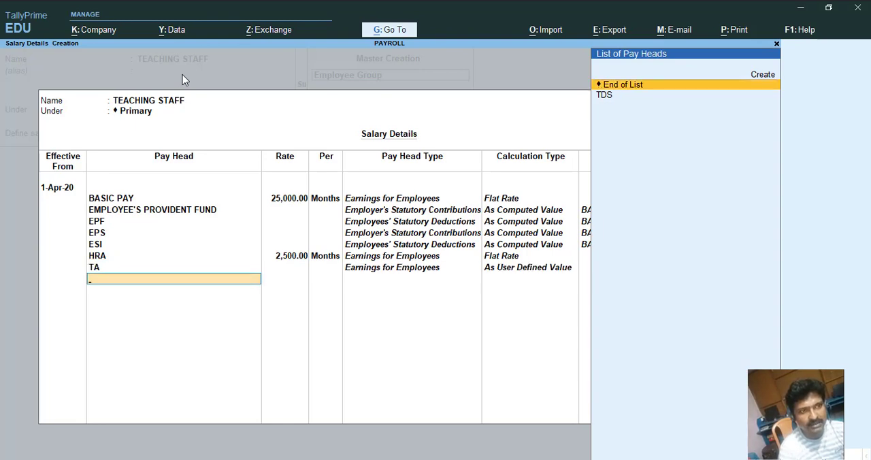
key("Down")
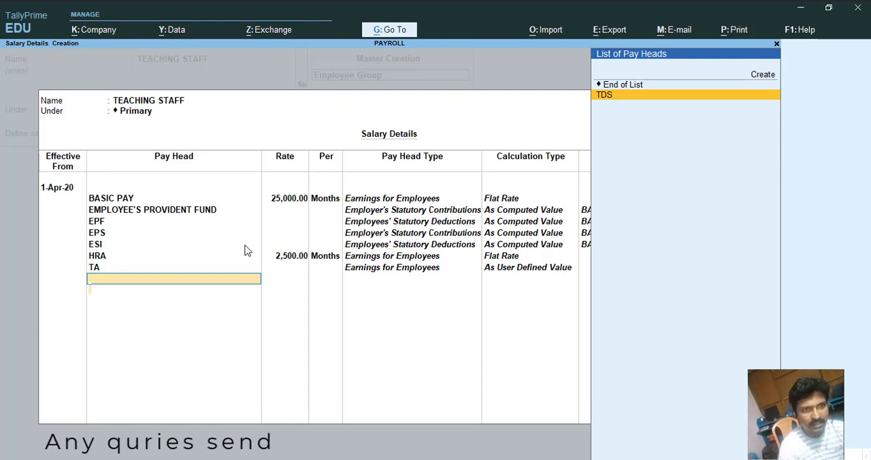
key("Return")
key("Return")
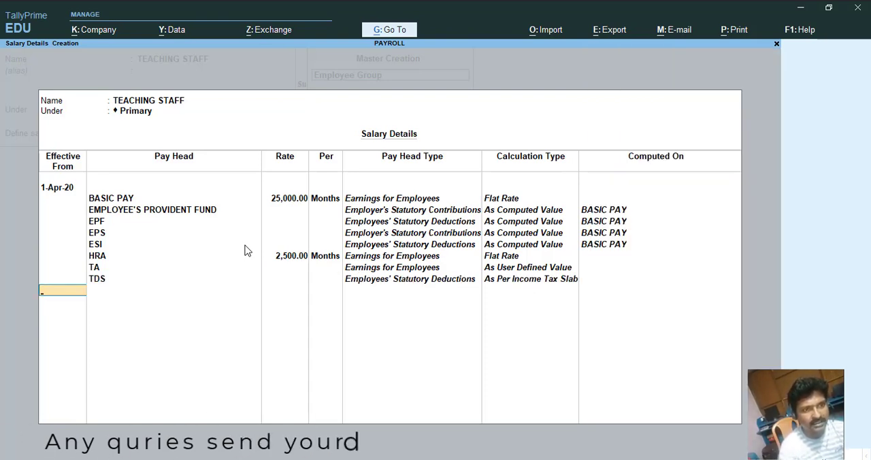
key("Return")
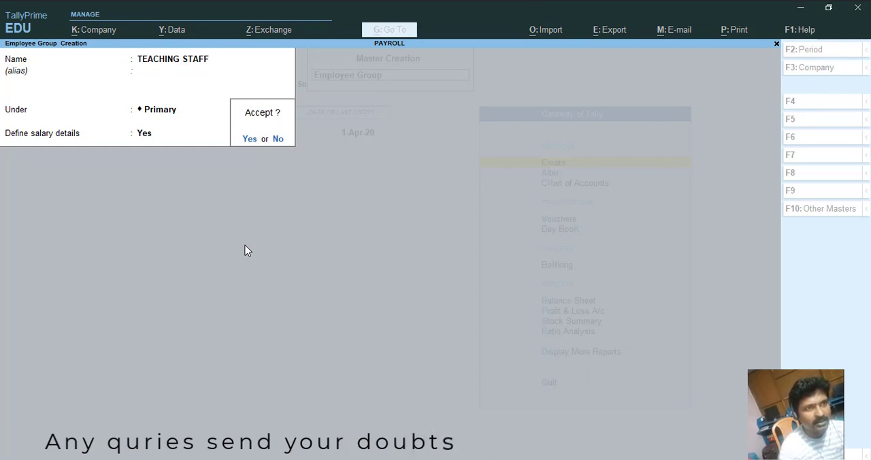
key("Return")
Create a NON TEACHING STAFF employee group under Primary with Define salary details set to Yes.
type("NON")
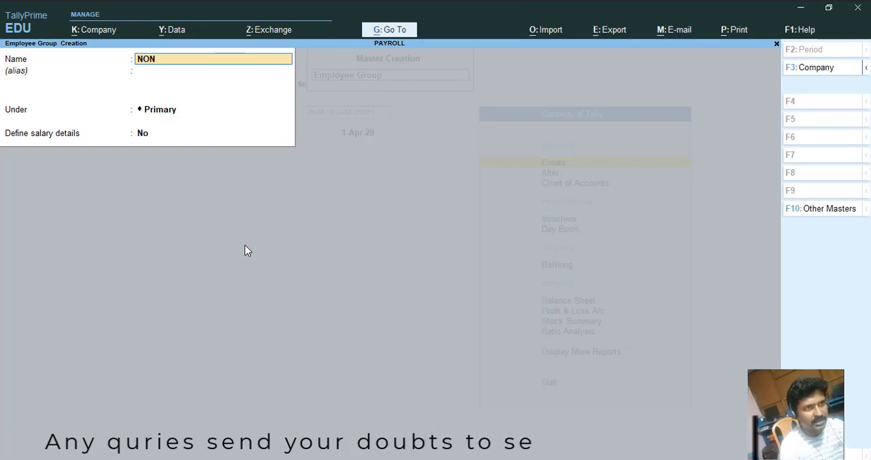
type(" TEACHIN")
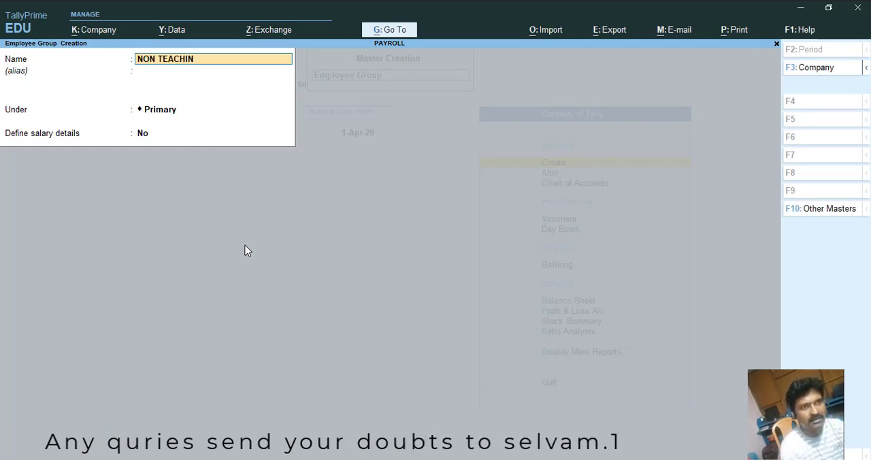
type("G STAFF")
key("Return")
key("Return")
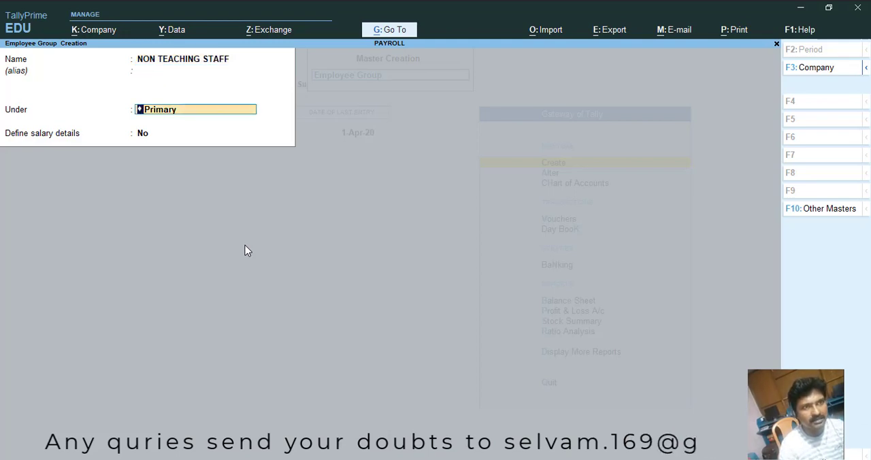
key("Return")
key("y")
key("Return")
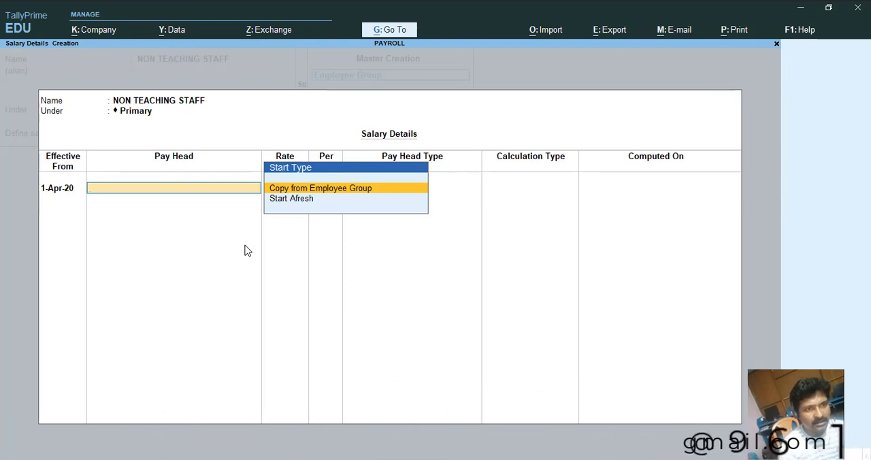
Start the salary details afresh and add BASIC PAY as the first pay head with a rate of 15000.
key("Down")
key("Up")
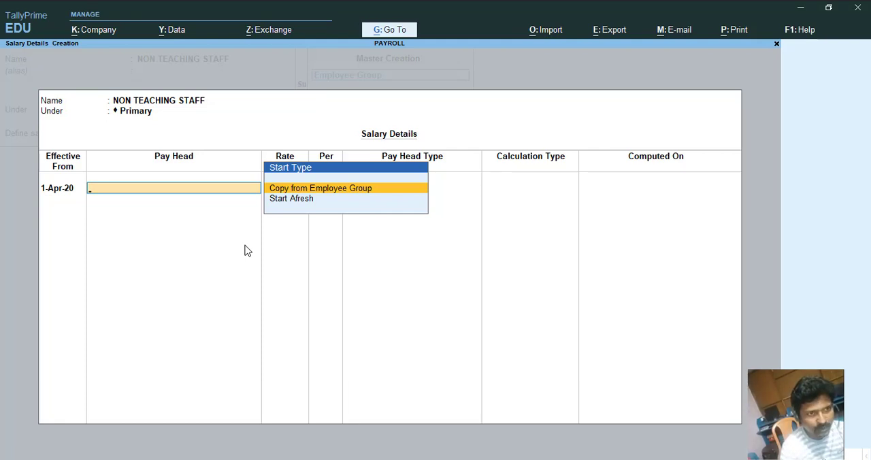
key("Down")
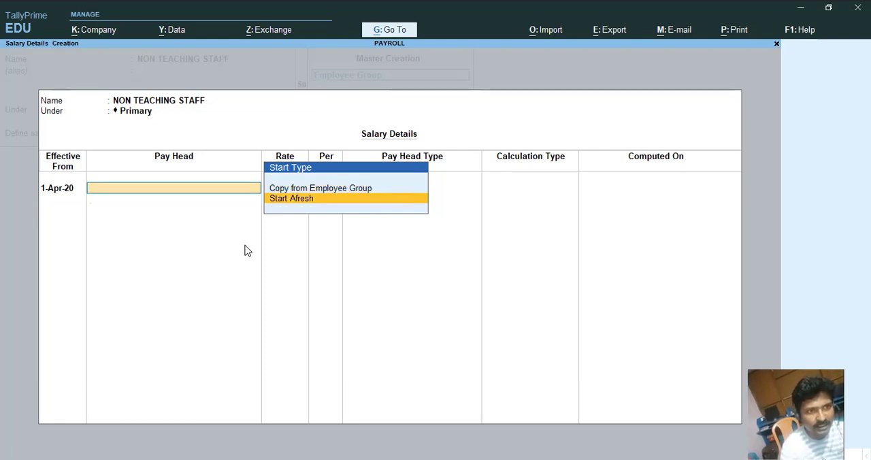
key("Return")
key("Down")
key("Return")
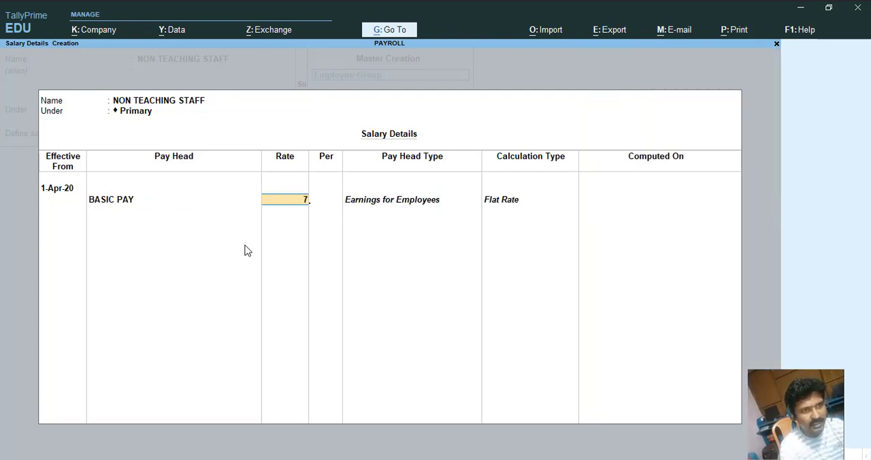
key("BackSpace")
type("15000")
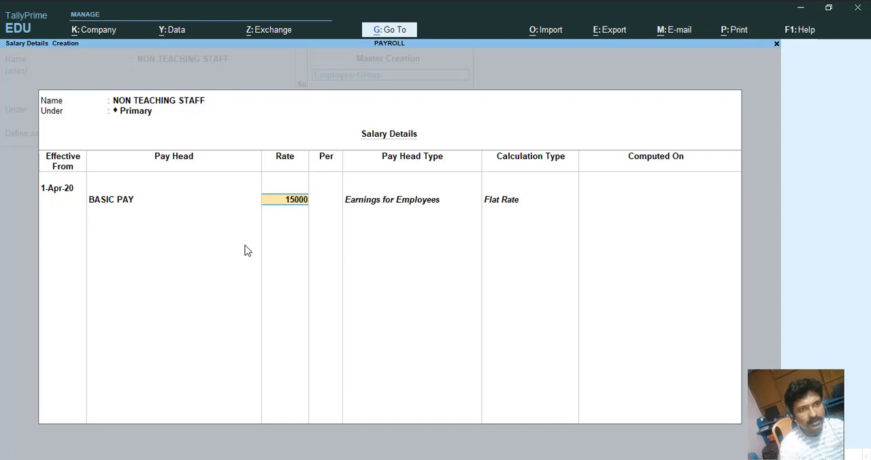
key("Return")
Add EMPLOYEE'S PROVIDENT FUND, EPF, EPS and ESI pay heads to the salary details.
key("Down")
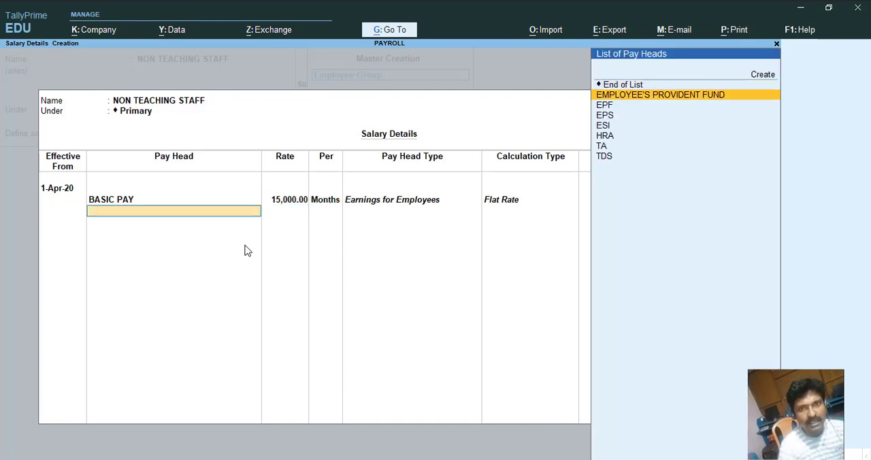
key("Return")
key("Down")
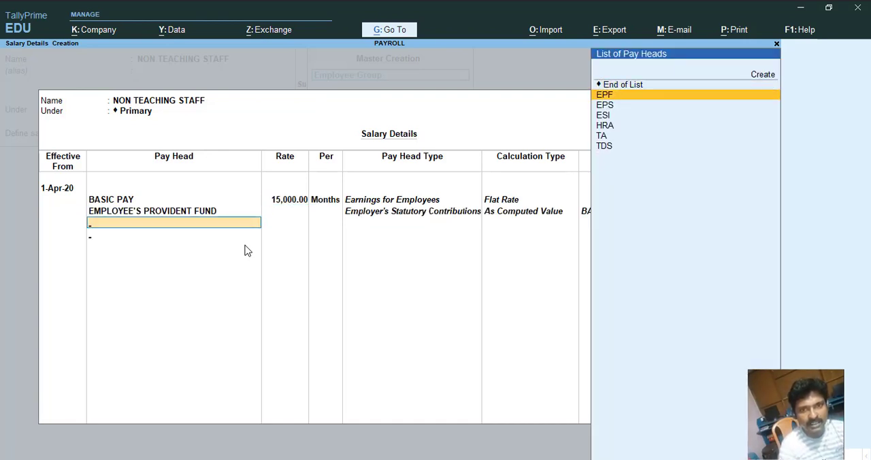
key("Return")
key("Down")
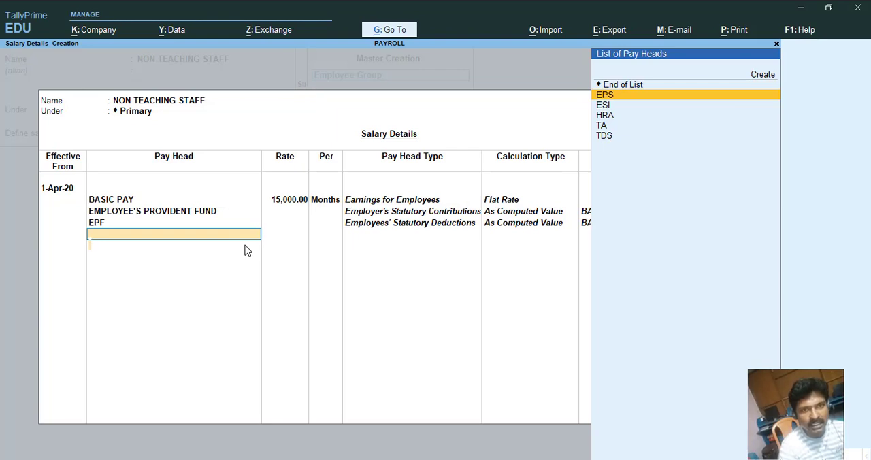
key("Return")
key("Down")
key("Return")
Finish the salary details list and save the NON TEACHING STAFF group.
key("Down")
key("Down")
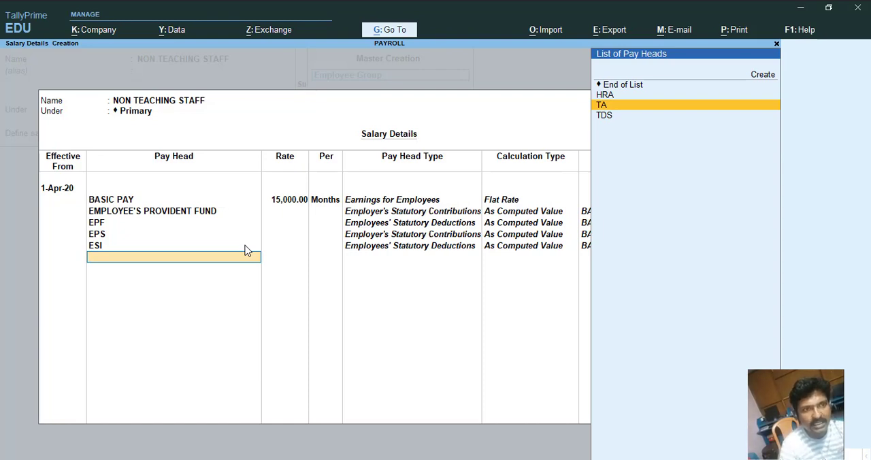
key("Up")
key("Up")
key("Return")
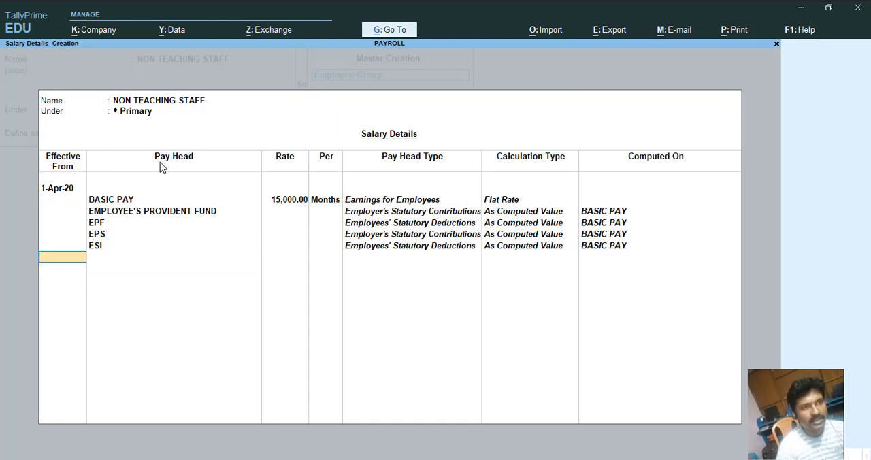
key("Return")
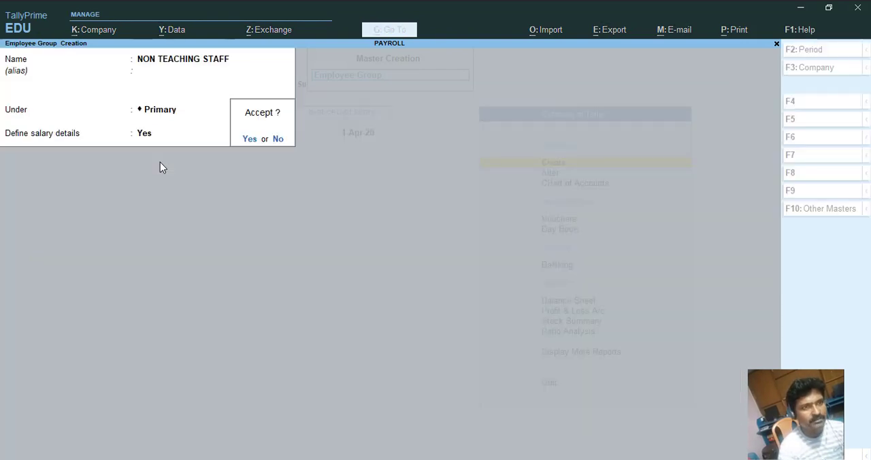
key("Return")
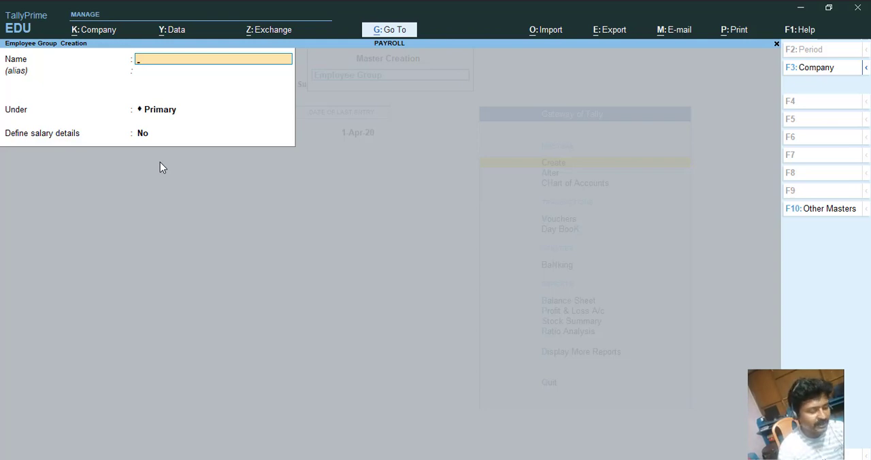
type("SUPERVISOR")
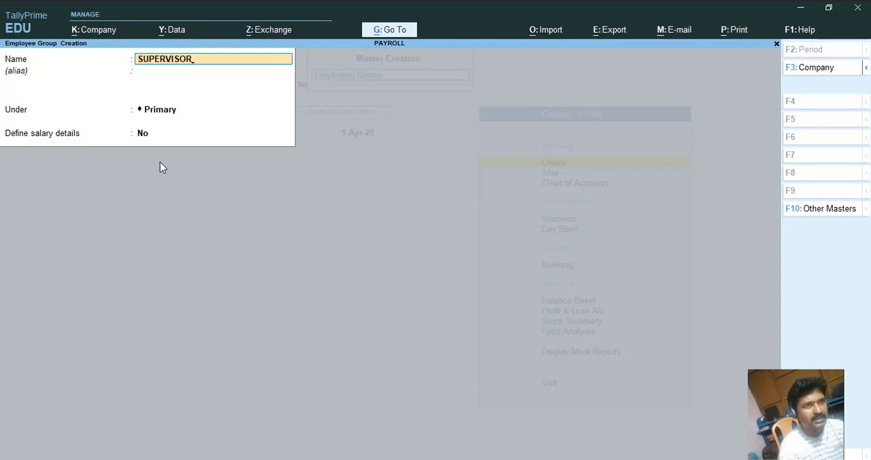
key("BackSpace")
key("BackSpace")
key("BackSpace")
key("BackSpace")
key("BackSpace")
key("BackSpace")
key("BackSpace")
key("BackSpace")
key("BackSpace")
key("BackSpace")
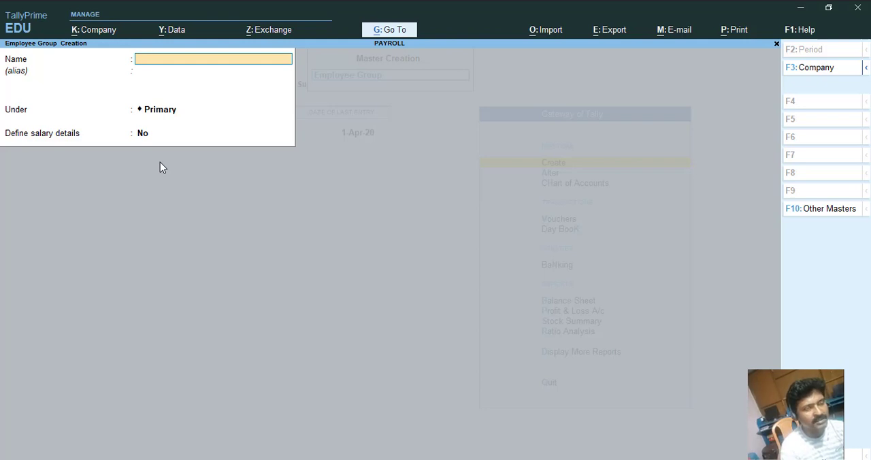
type("LABOUR")
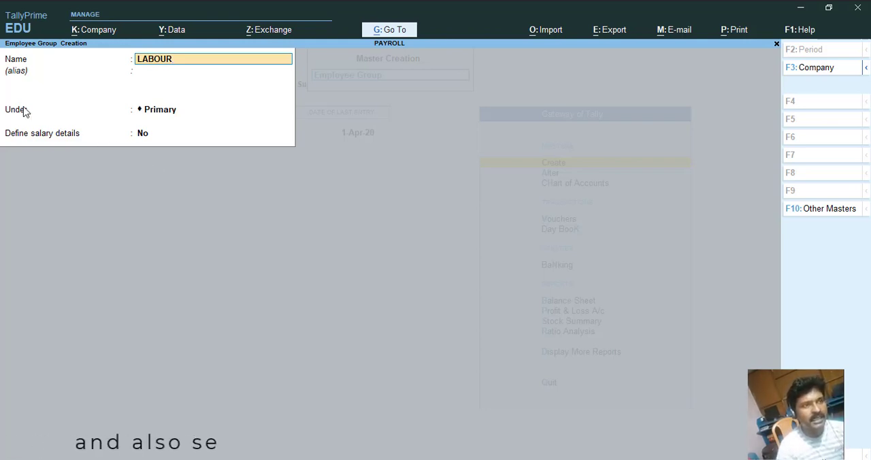
key("BackSpace")
key("BackSpace")
key("BackSpace")
key("BackSpace")
key("BackSpace")
key("BackSpace")
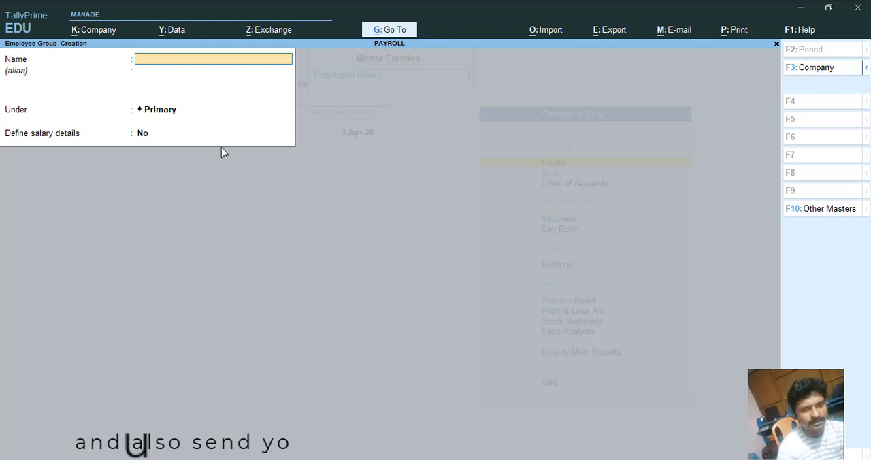
Leave employee group creation, start creating a new employee and enter the employee's full name.
key("Escape")
key("y")
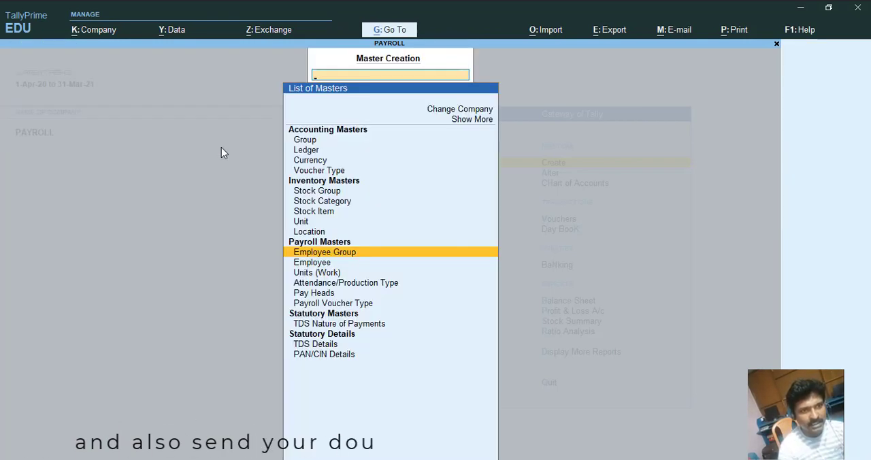
key("Down")
key("Return")
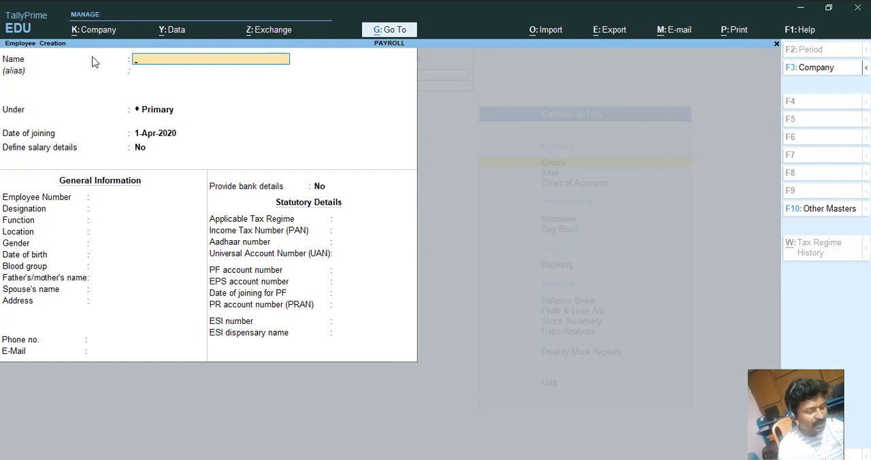
type("MR.")
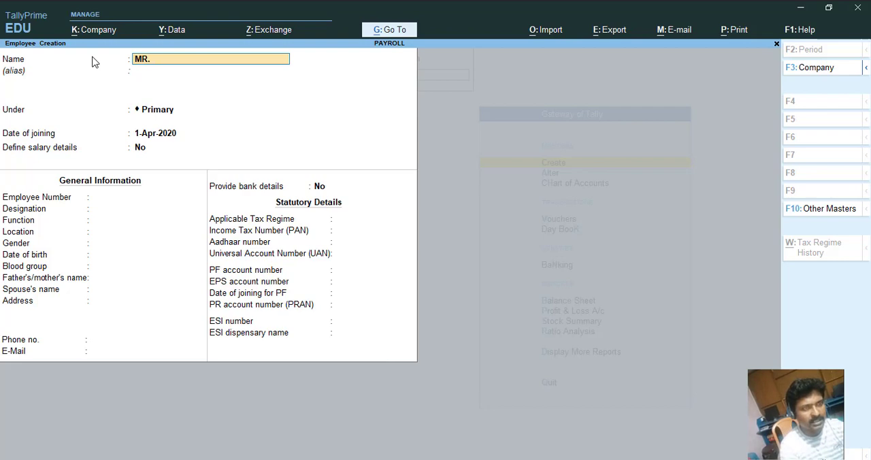
type(" MURUGAN")
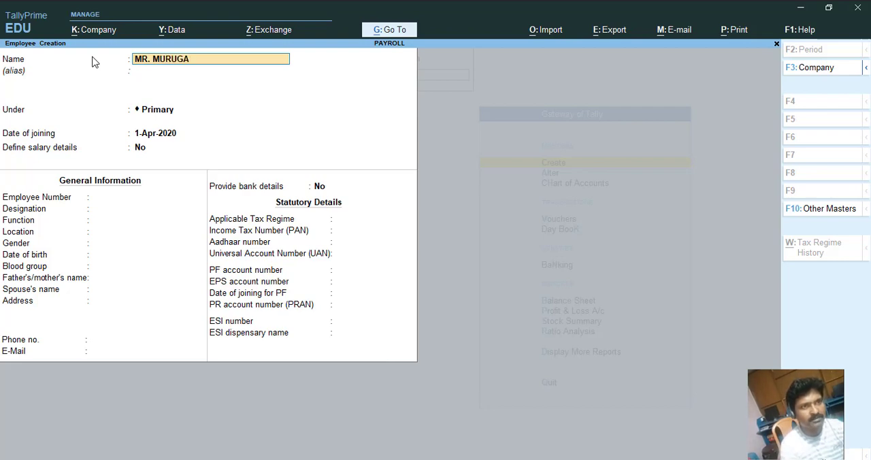
key("Return")
key("Return")
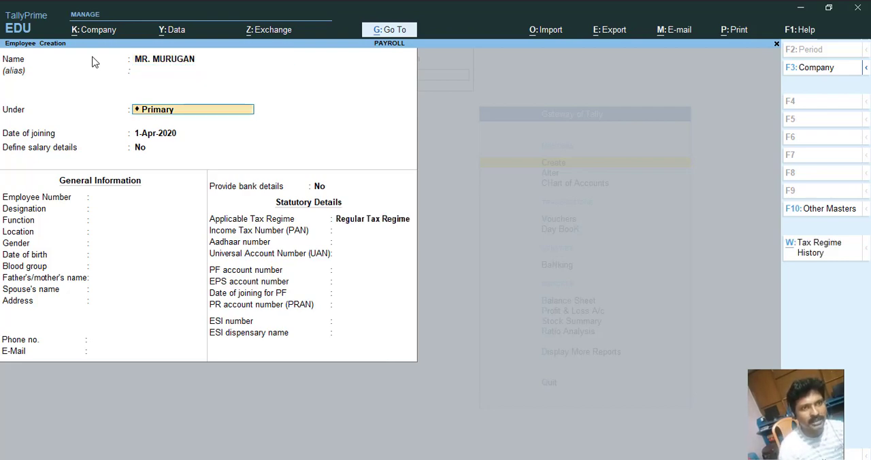
Place the employee under the TEACHING STAFF group, keep the joining date, and set Define salary details to Yes.
type("S")
key("Down")
key("Down")
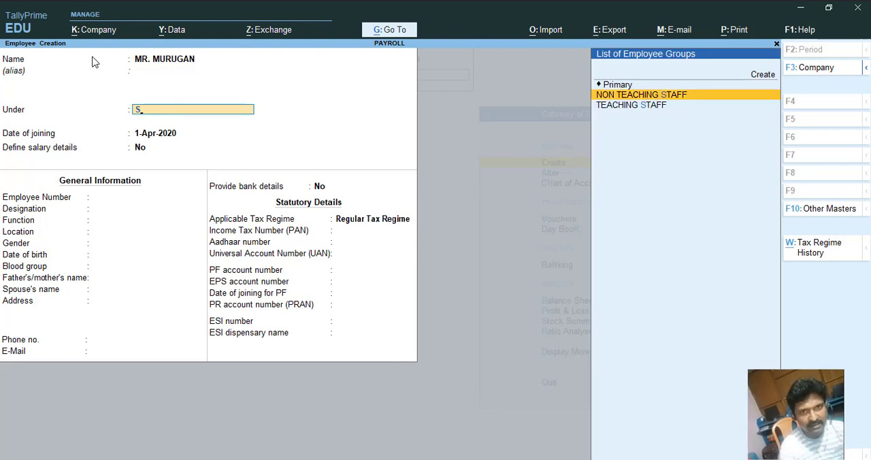
key("Return")
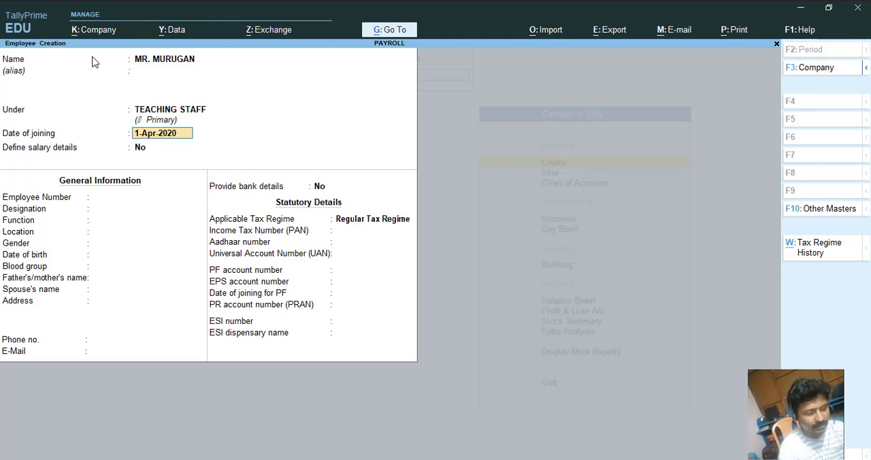
key("Return")
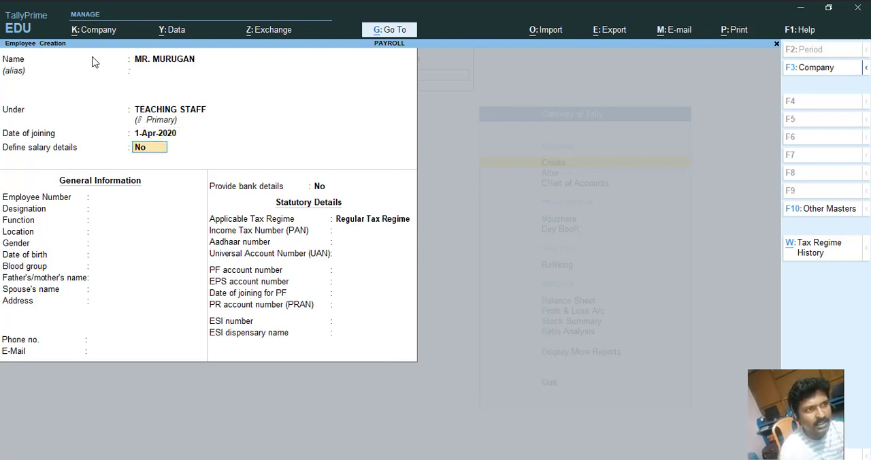
type("Y")
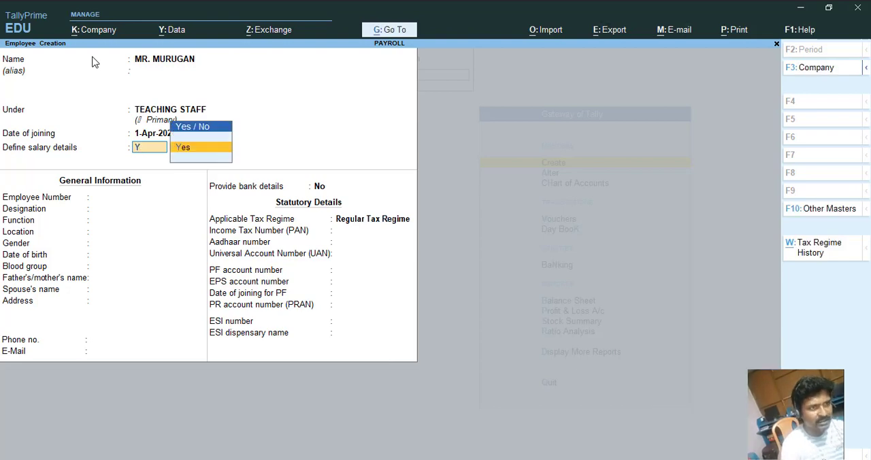
key("Return")
Open the salary details and copy the pay heads from the TEACHING STAFF employee group.
key("Down")
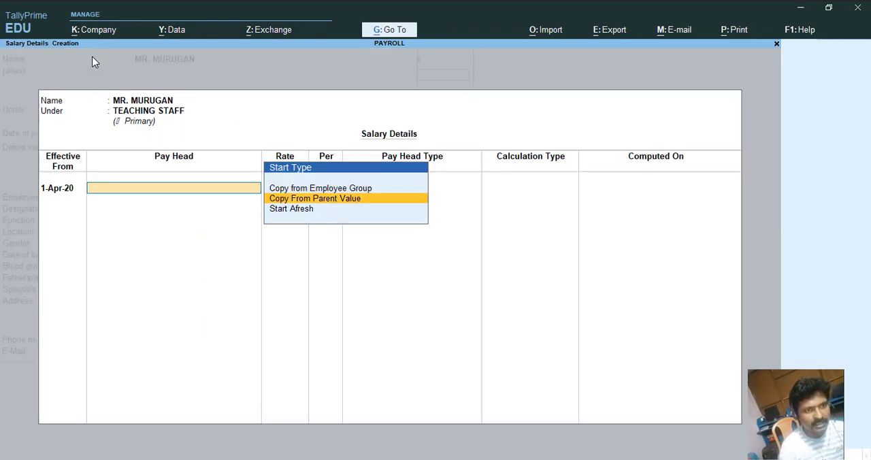
key("Down")
key("Up")
key("Up")
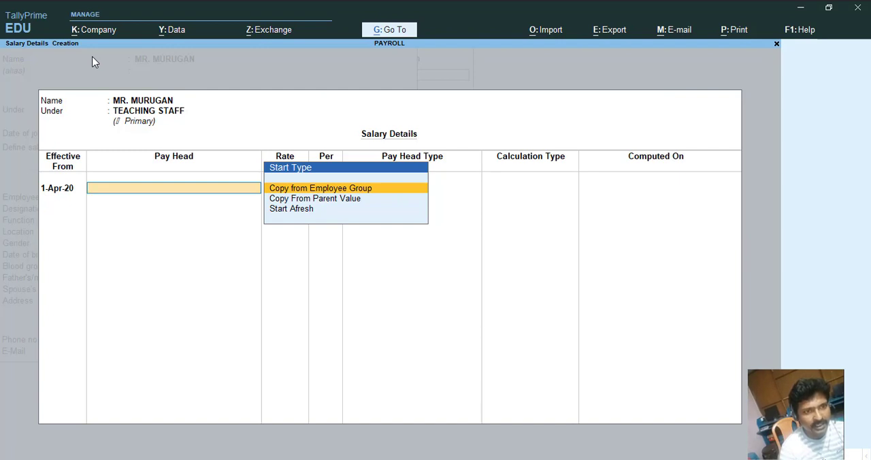
key("Down")
key("Up")
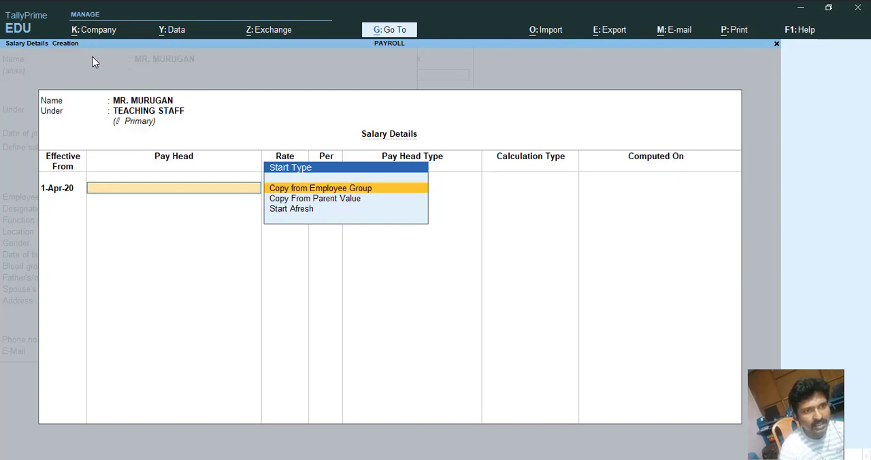
key("Return")
key("Down")
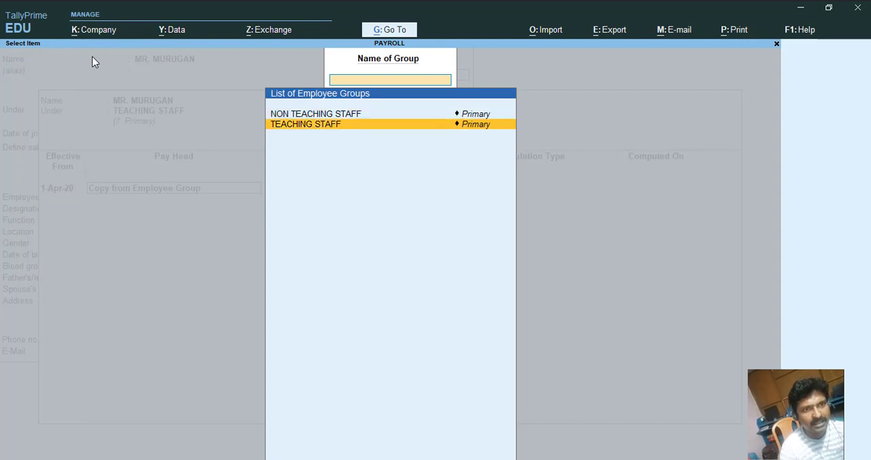
key("Up")
key("Down")
key("Return")
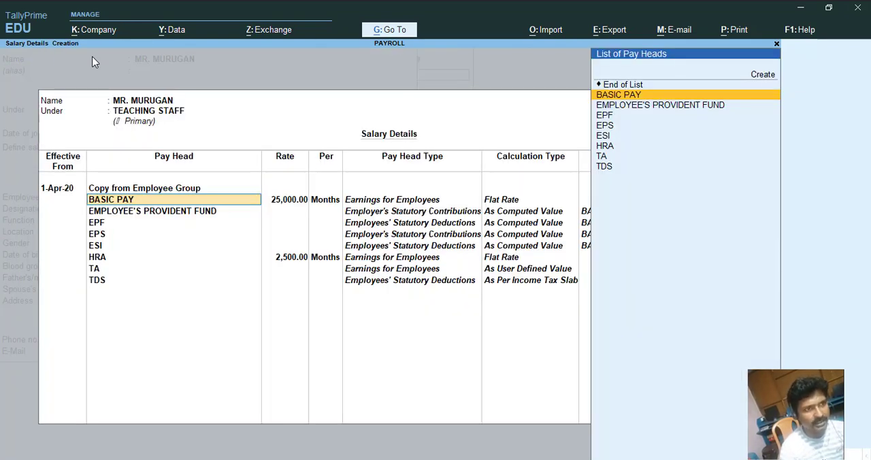
Try removing pay head lines from the copied salary details, then quit editing that entry.
key("Down")
key("Down")
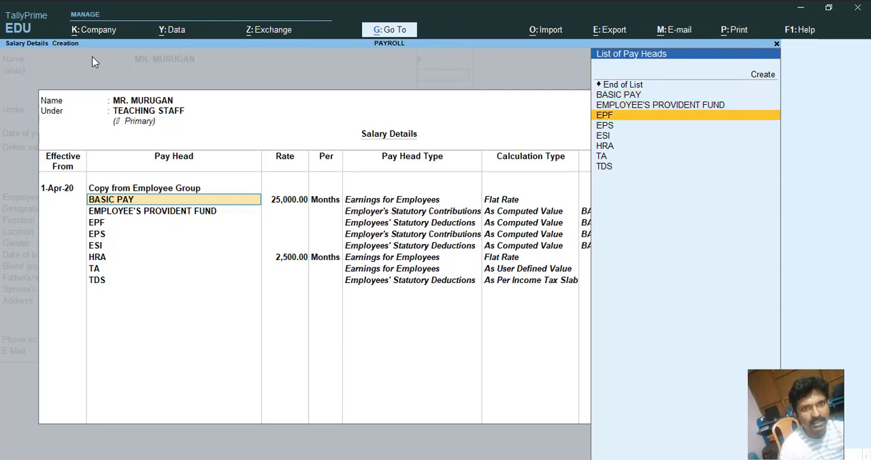
key("Down")
key("Down")
key("Down")
key("Down")
key("Down")
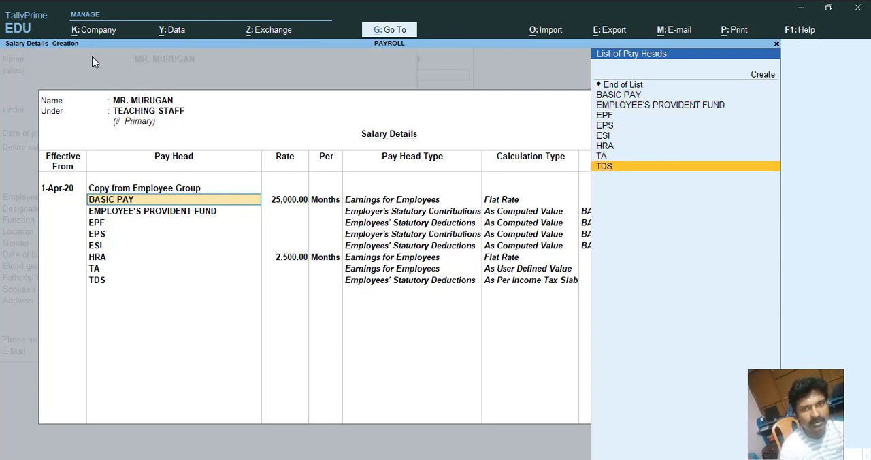
key("Up")
key("Up")
key("Up")
key("Up")
key("Up")
key("Up")
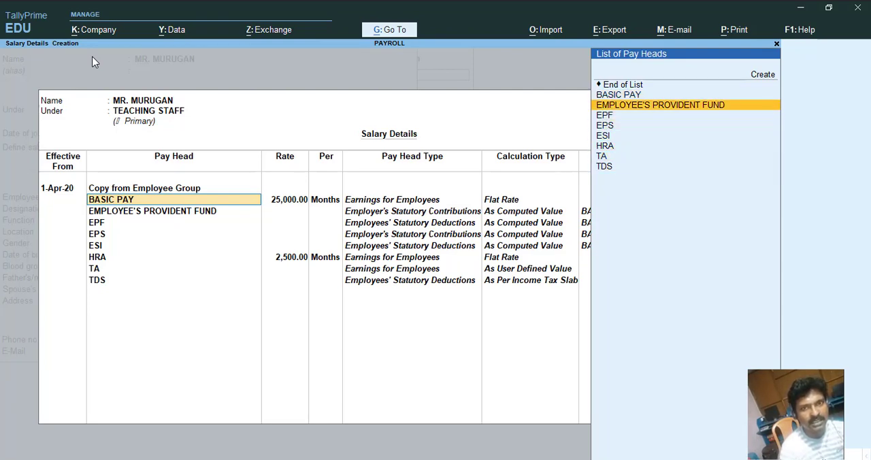
key("Up")
key("Up")
key("ctrl+d")
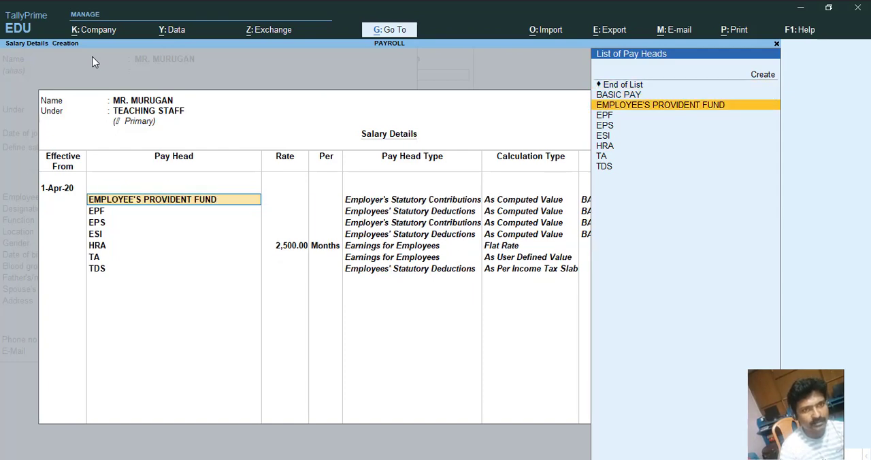
key("Up")
key("Return")
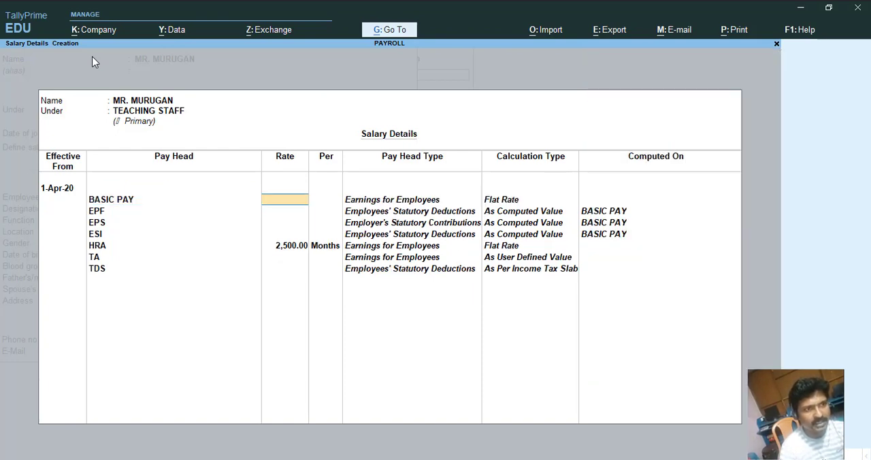
key("Return")
key("Return")
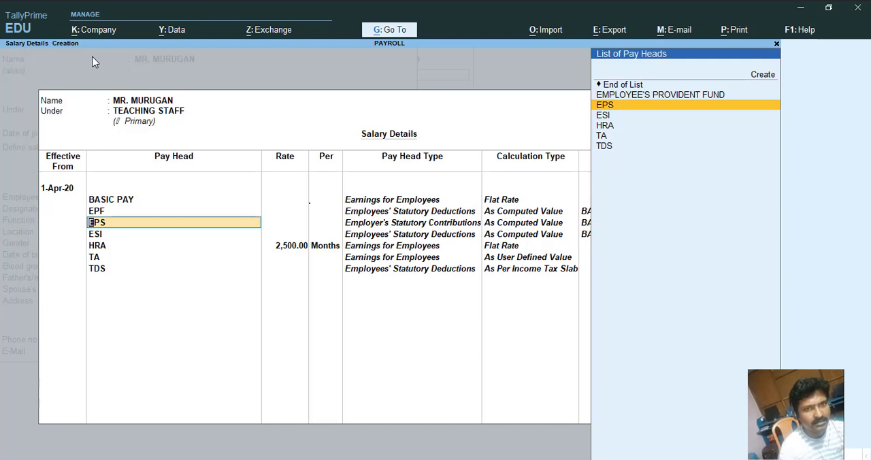
key("Escape")
key("y")
Copy the salary details again from the TEACHING STAFF employee group and accept them.
key("Return")
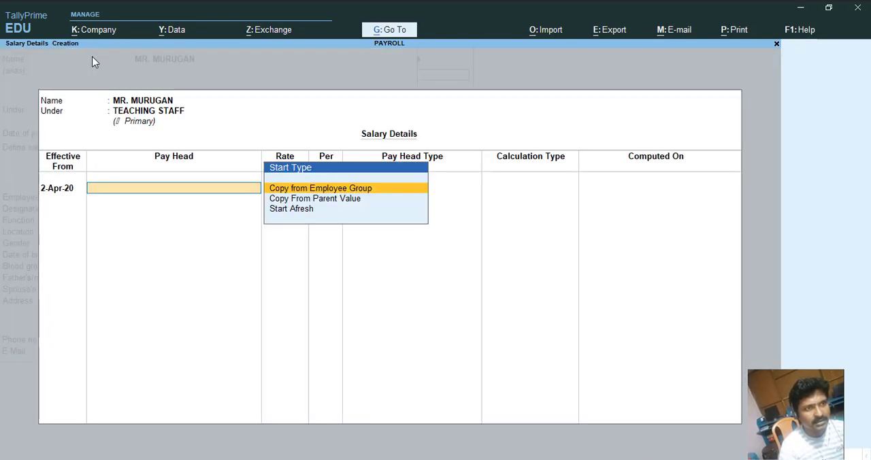
key("Return")
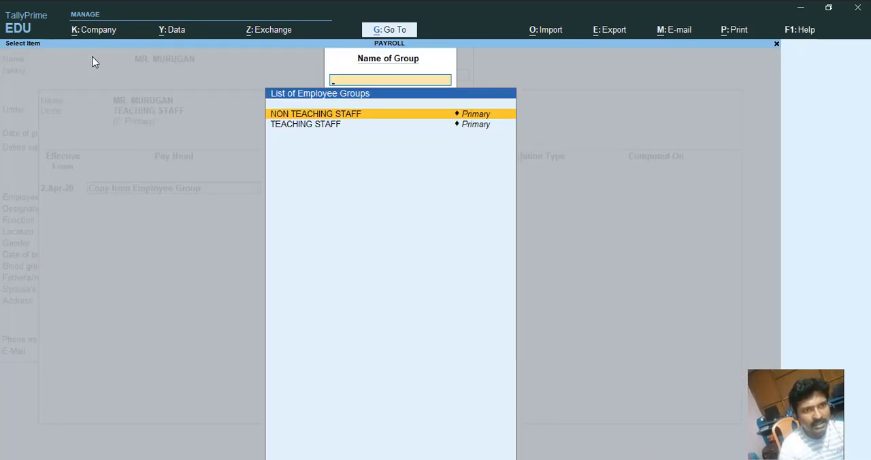
key("Down")
key("Return")
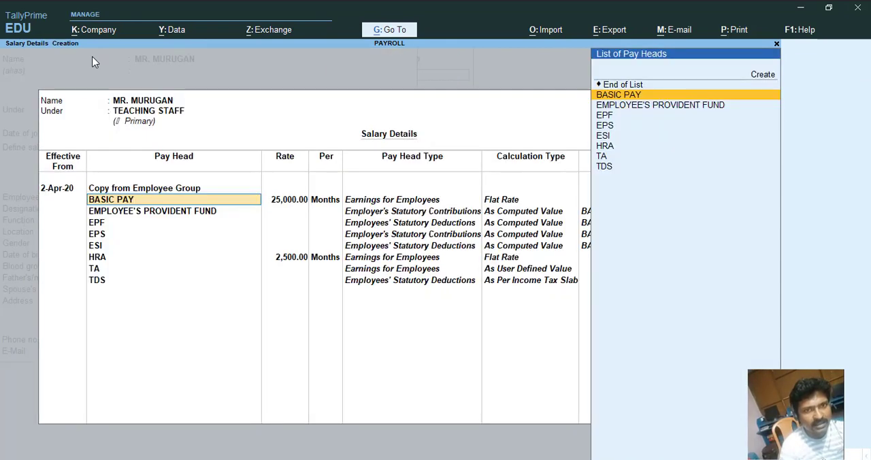
key("ctrl+a")
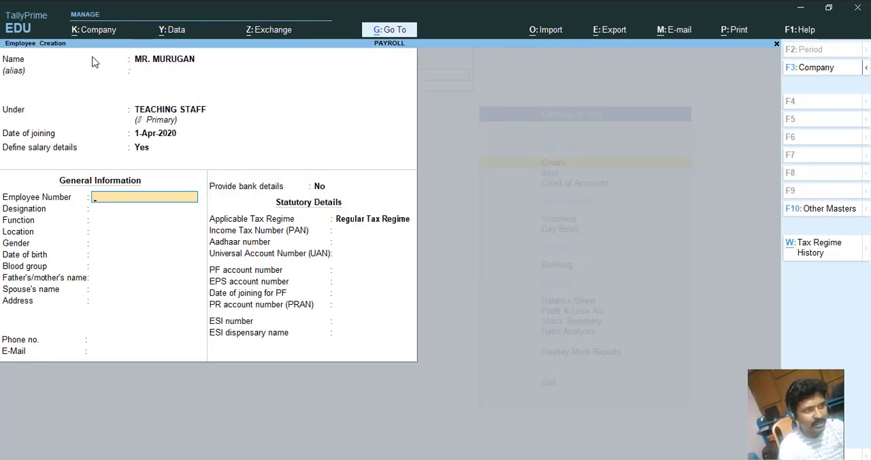
Set the employee number to 12343 and the designation to TEACHER.
type("12343")
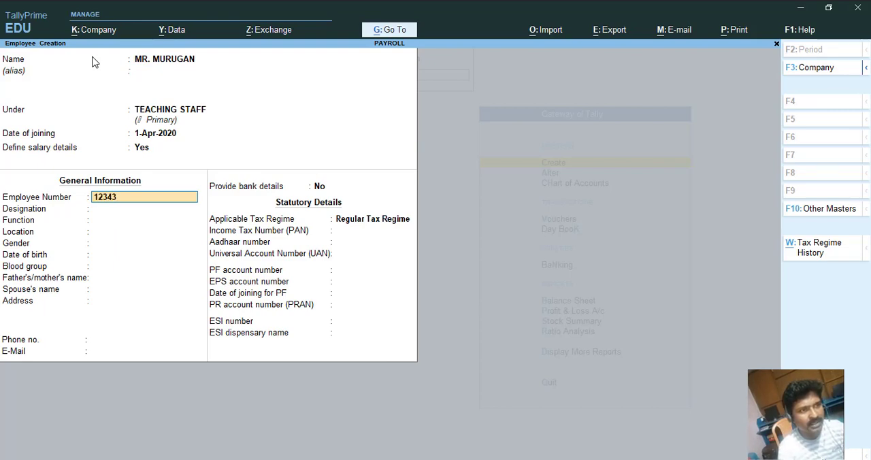
key("Return")
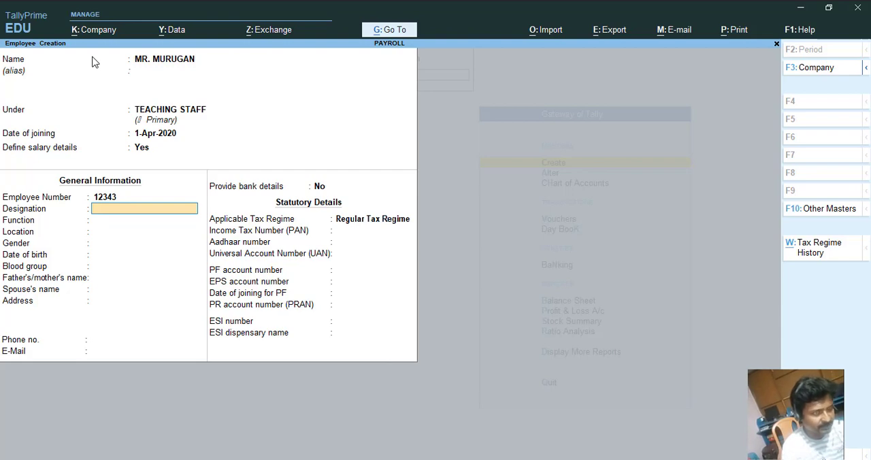
type("MANAG")
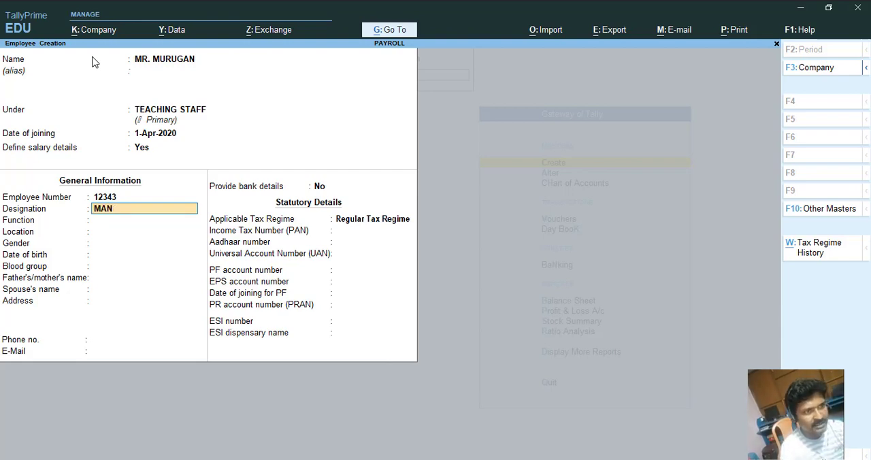
key("BackSpace")
key("BackSpace")
key("BackSpace")
key("BackSpace")
key("BackSpace")
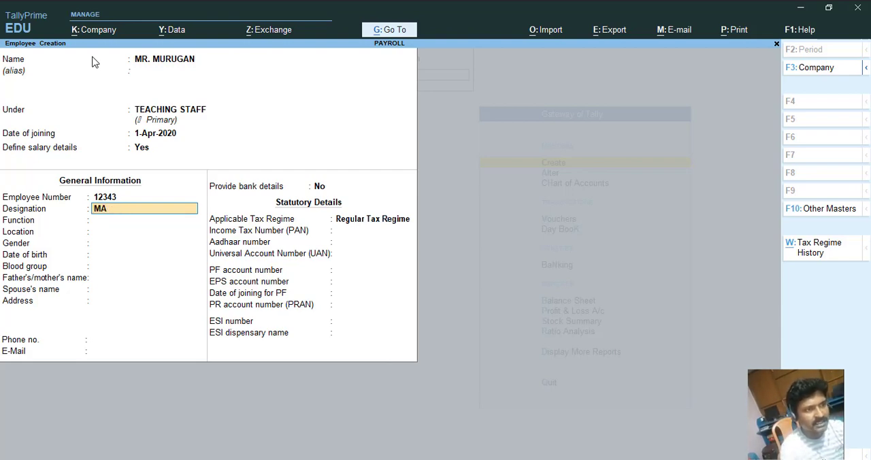
type("TEACHER")
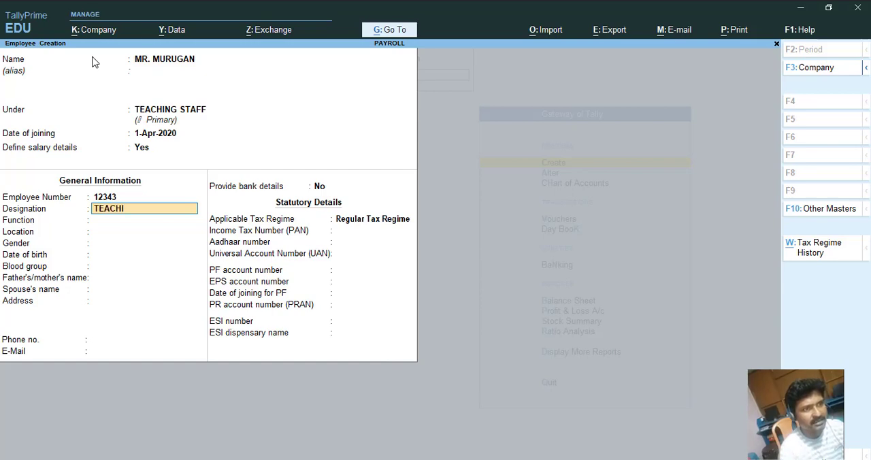
key("Return")
Set the employee's function to MATHS TEACHER.
type("MATHS TEAHC")
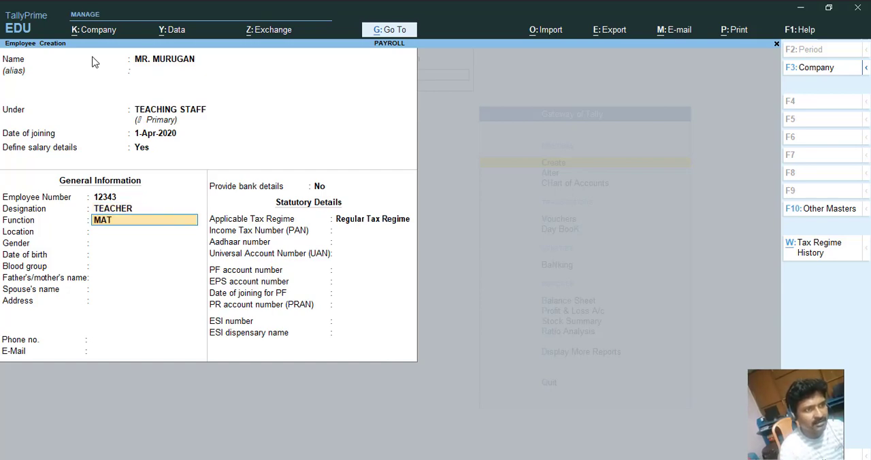
key("BackSpace")
key("BackSpace")
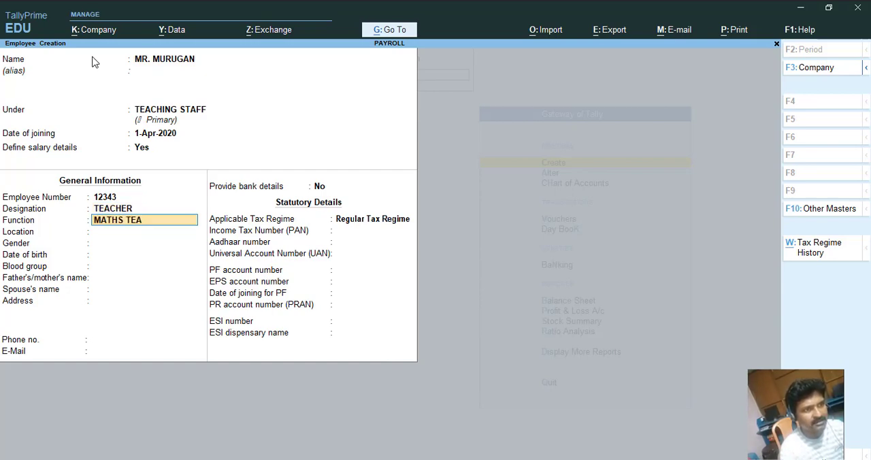
type("CHER")
key("Return")
Set the location to PORAYAR and the gender to Male.
type("PORAYAR")
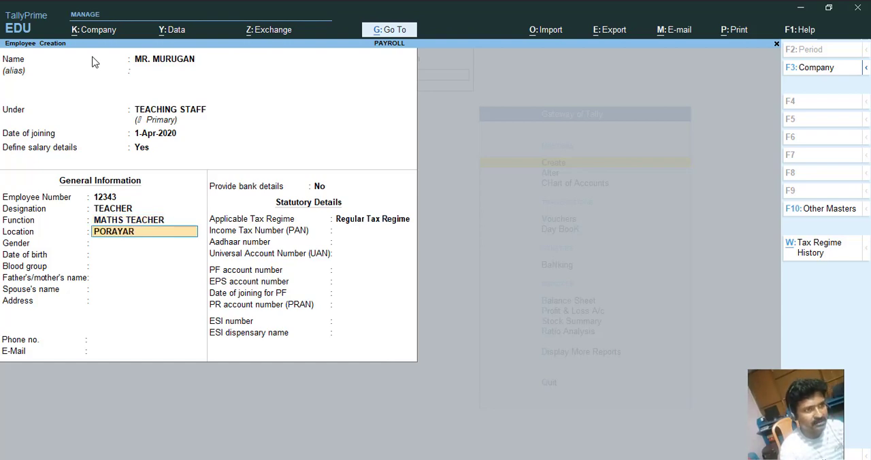
key("Return")
type("MAL")
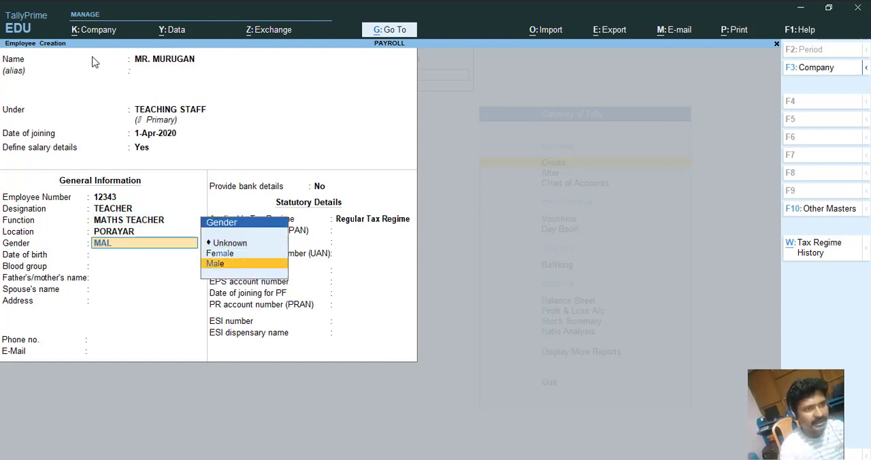
key("Return")
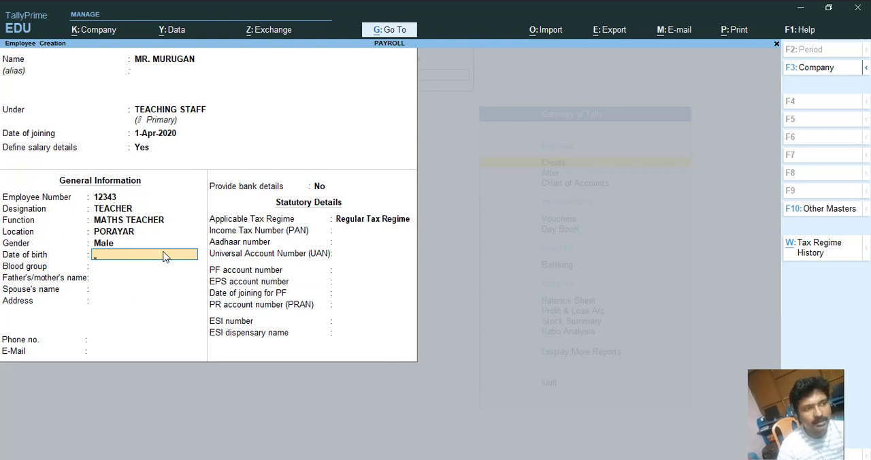
Enter the employee's date of birth.
type("10-")
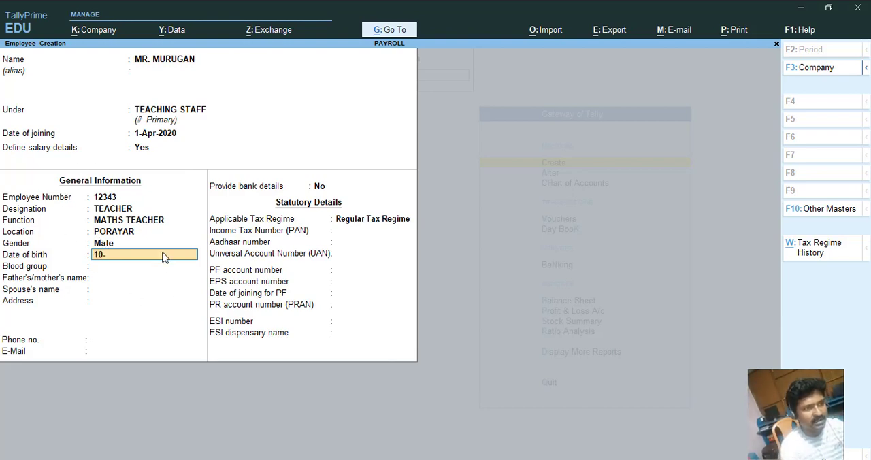
key("BackSpace")
key("BackSpace")
key("BackSpace")
type("01-04-")
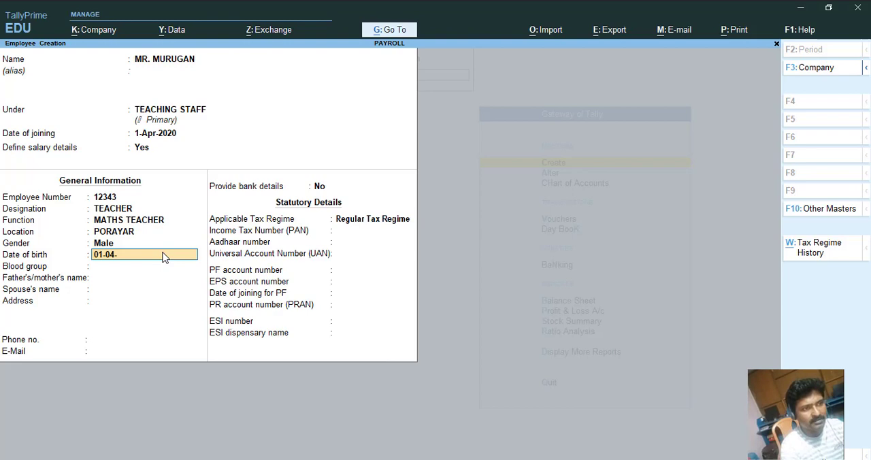
key("BackSpace")
key("BackSpace")
type("1-Jan-19")
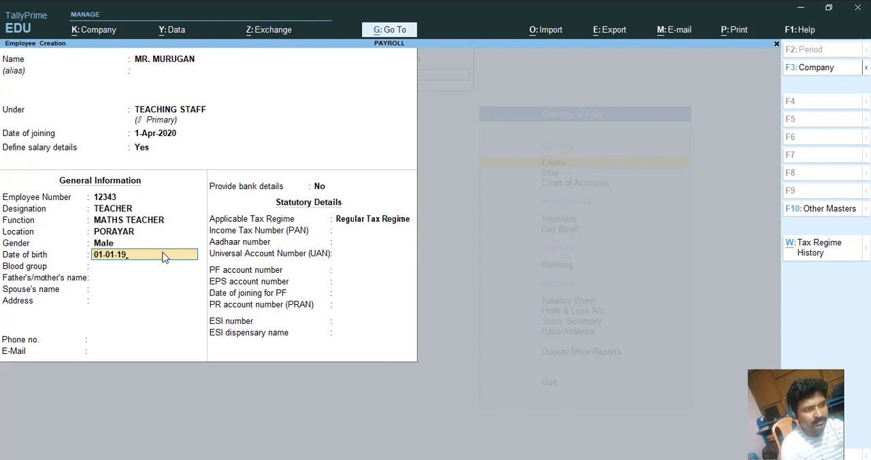
type("90")
key("Return")
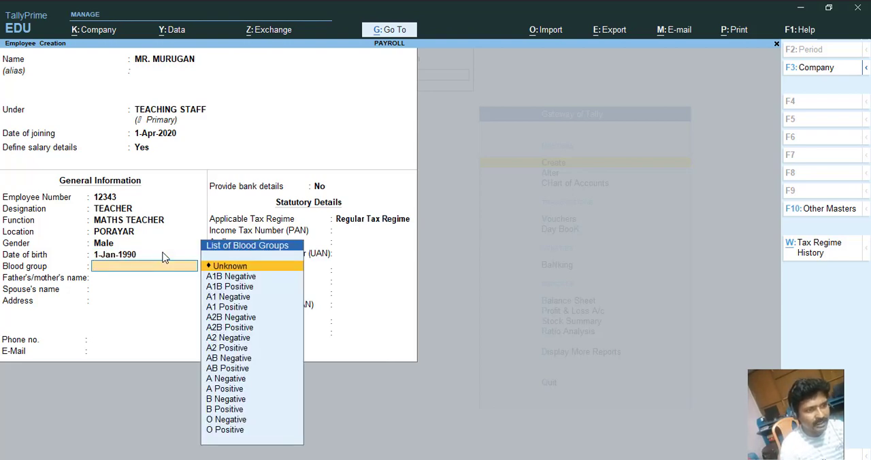
Choose B Positive as blood group, enter the father's/mother's name, and skip the spouse's name.
key("Down")
key("Down")
key("Down")
key("Down")
key("Down")
key("Down")
key("Down")
key("Down")
key("Down")
key("Down")
key("Down")
key("Down")
key("Down")
key("Down")
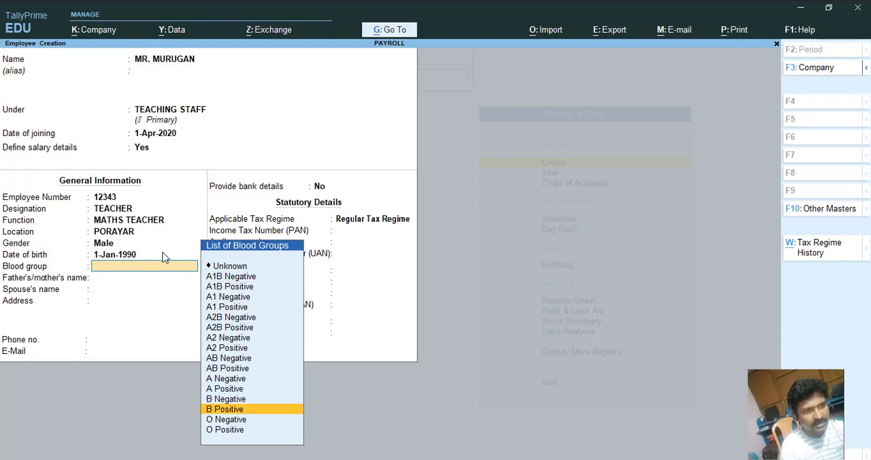
key("Return")
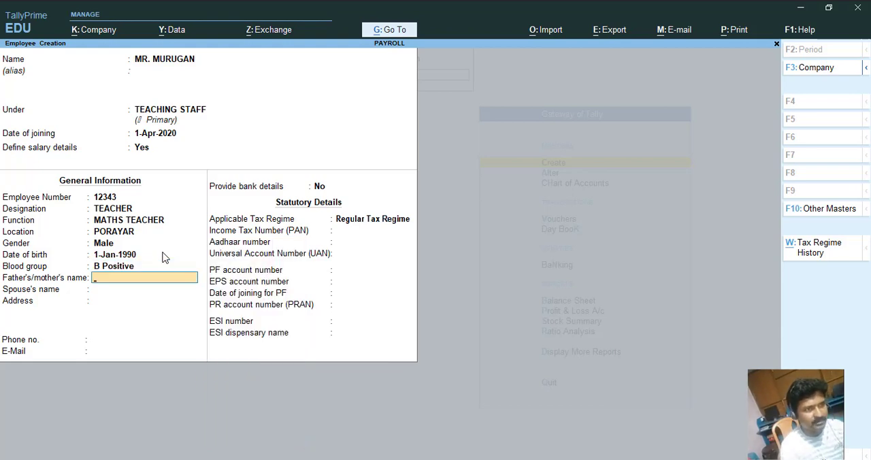
type("MR. KUMAR")
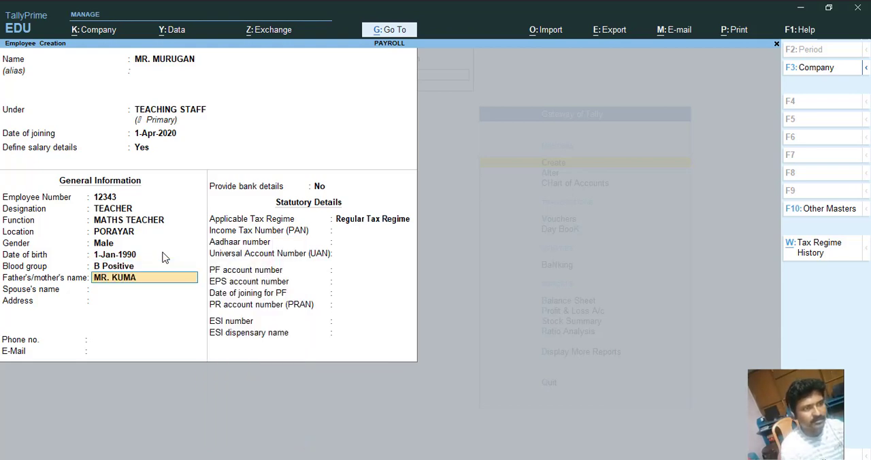
key("Return")
Enter the employee's two-line address in the Address field.
key("Return")
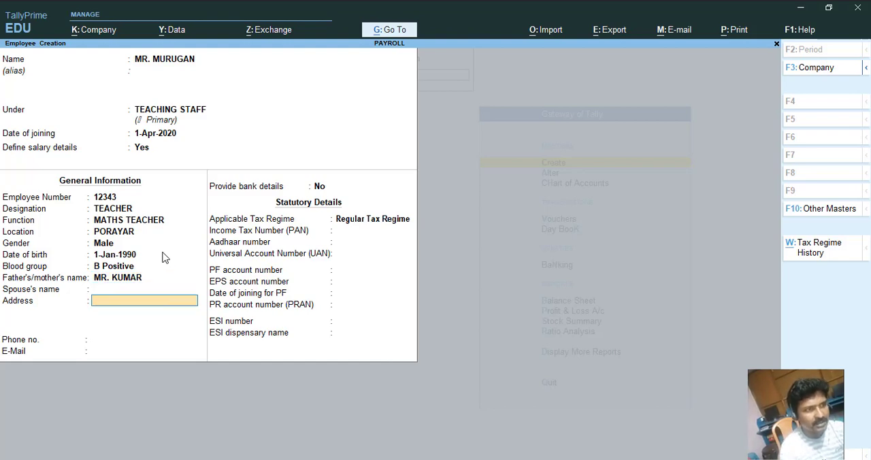
type("MAIN ROAD,")
key("Return")
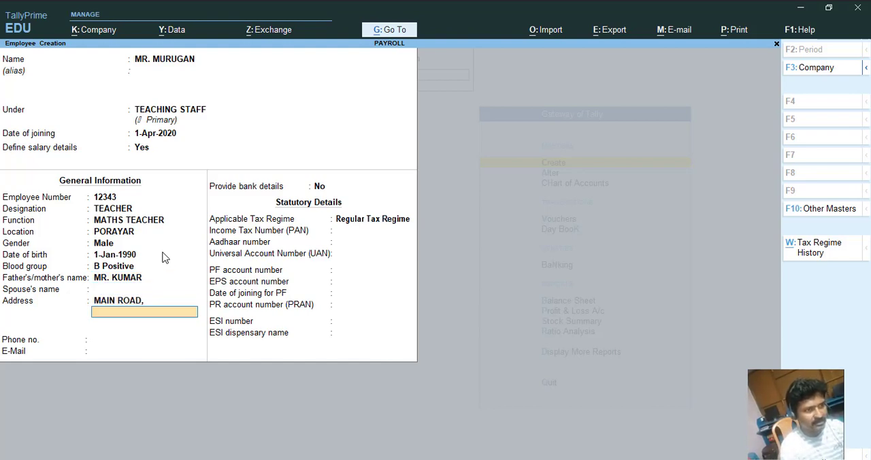
type("PORAYAR")
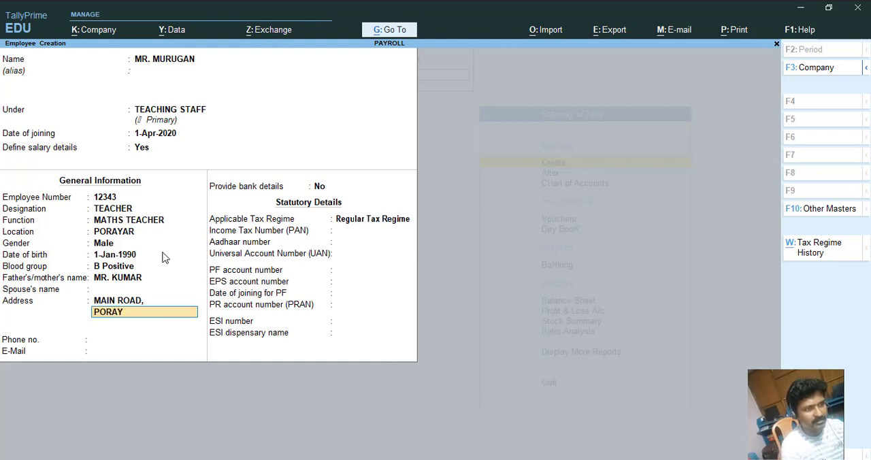
key("Return")
key("Return")
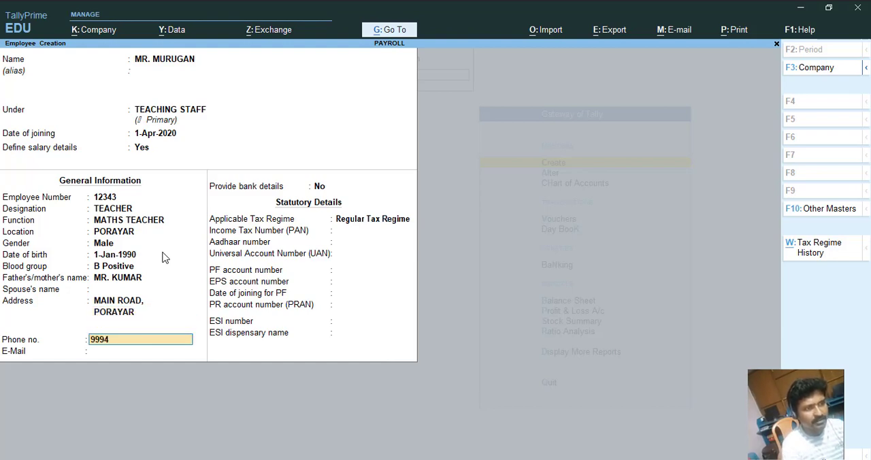
Enter the employee's phone number and e-mail address.
key("Return")
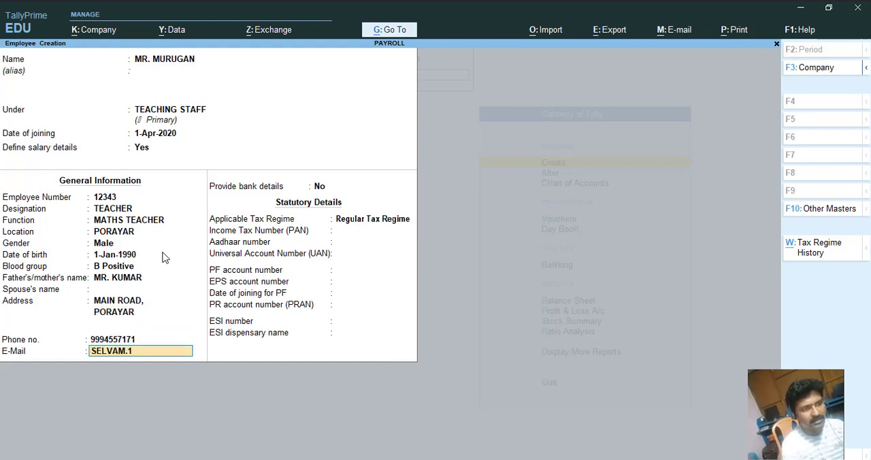
key("Return")
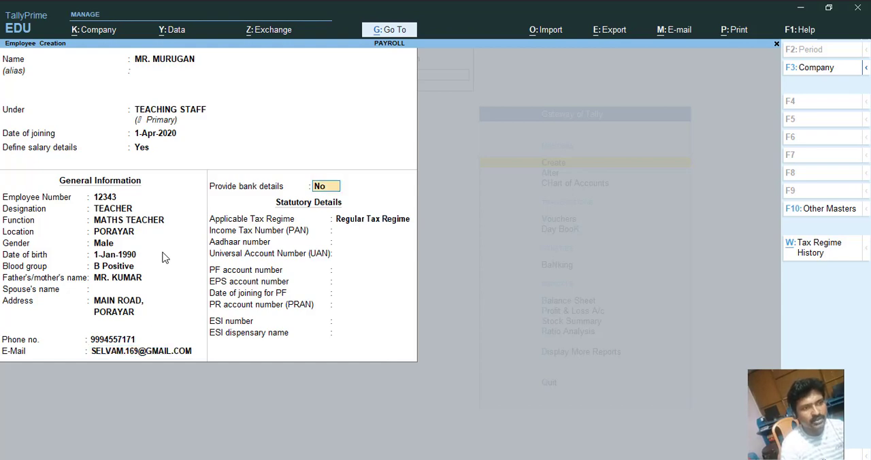
Leave bank details off, keep the Regular Tax Regime, and enter the employee's income tax number (PAN).
key("Return")
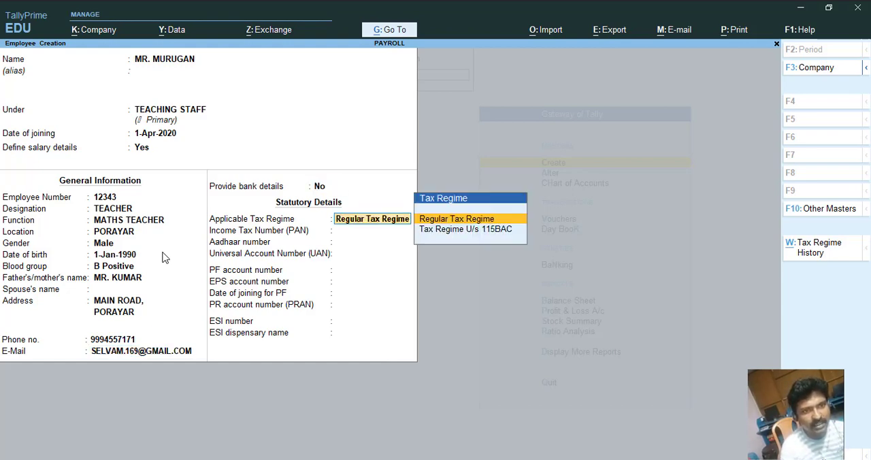
key("Return")
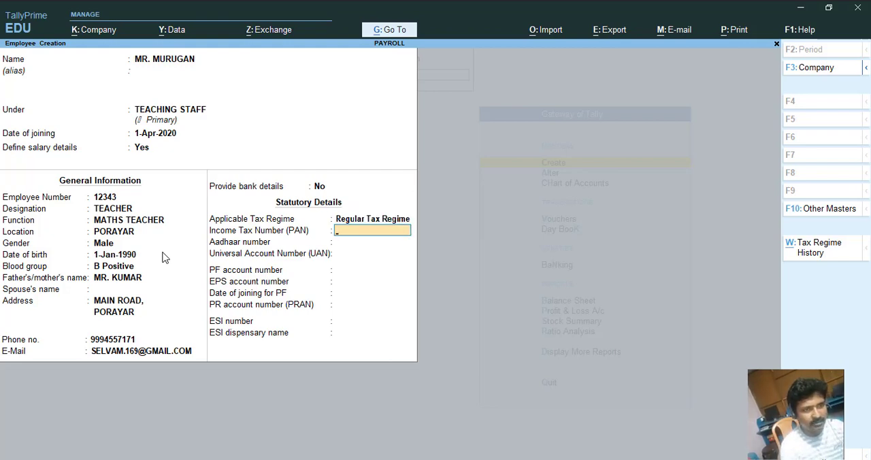
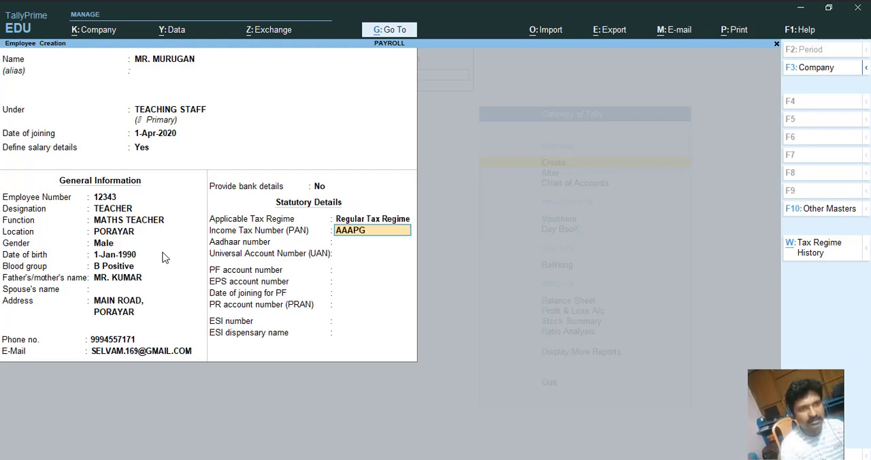
key("Return")
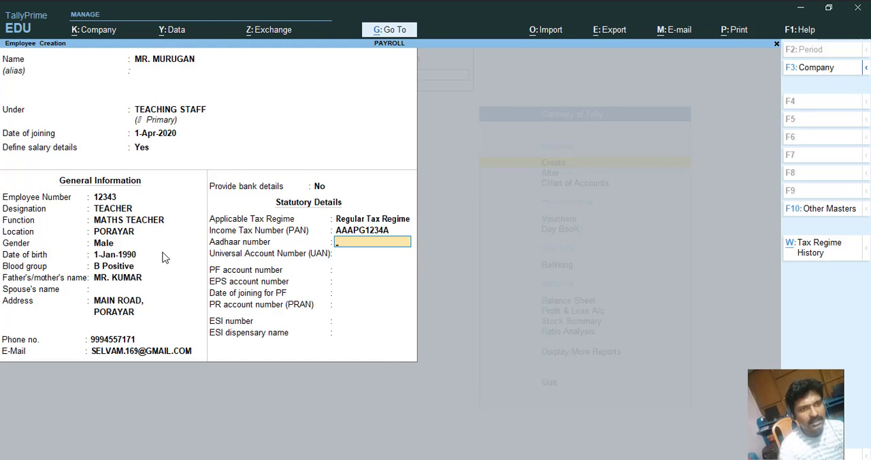
Try to enter the employee's Aadhaar number.
type("1234")
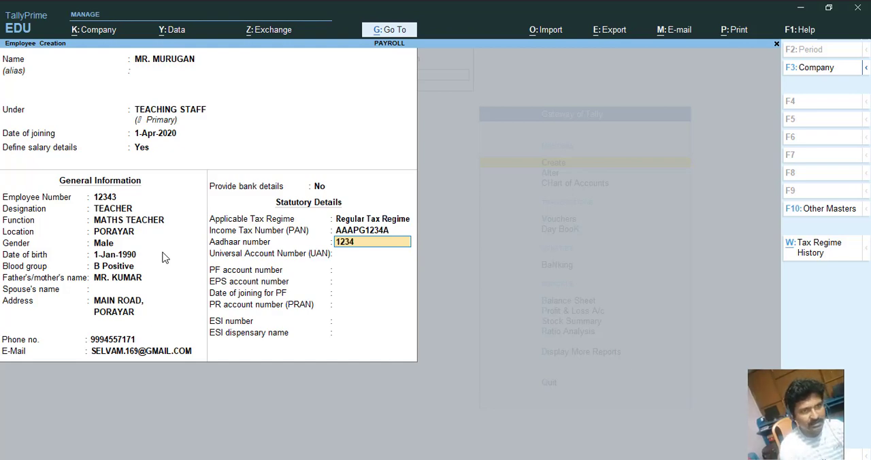
type(" 1234 12")
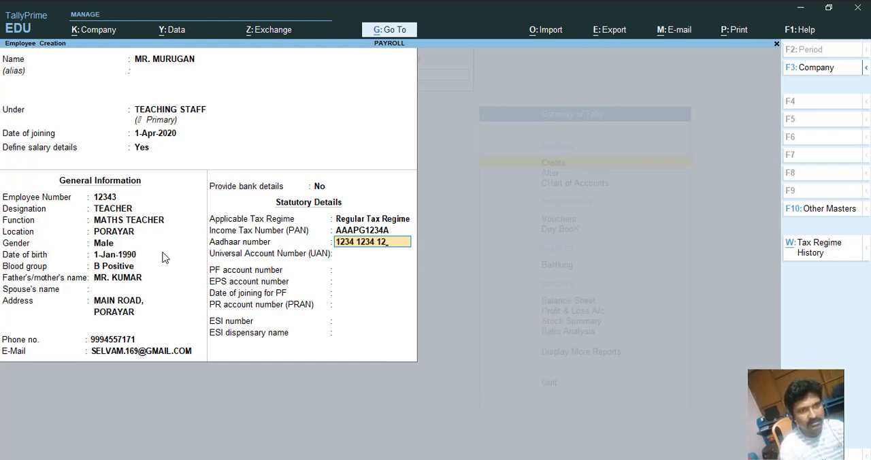
key("BackSpace")
key("BackSpace")
key("BackSpace")
key("BackSpace")
key("BackSpace")
key("BackSpace")
key("BackSpace")
type("123 123")
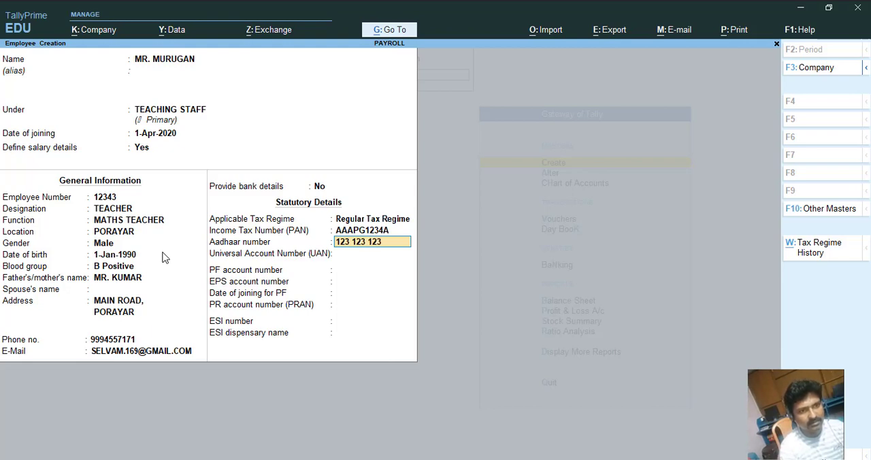
key("Return")
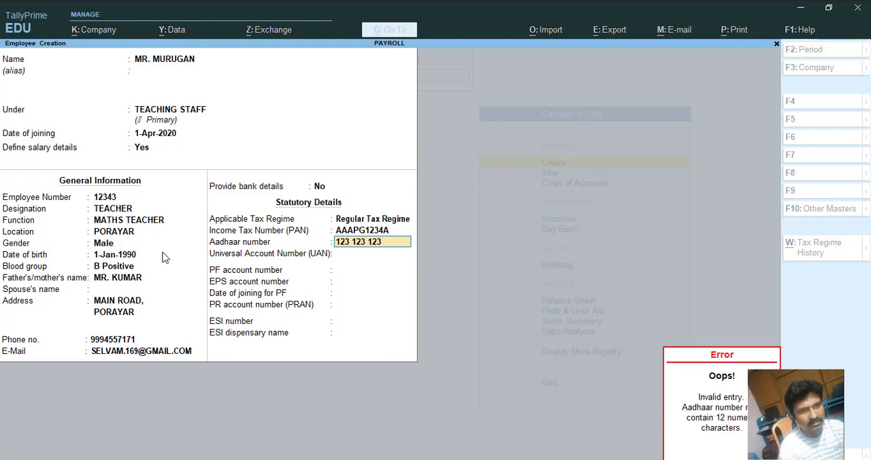
type("1234 123")
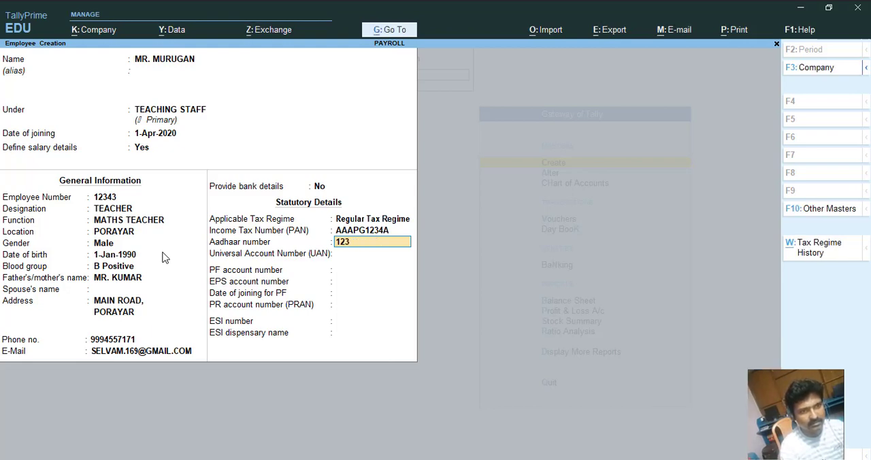
type("4 1234")
key("Return")
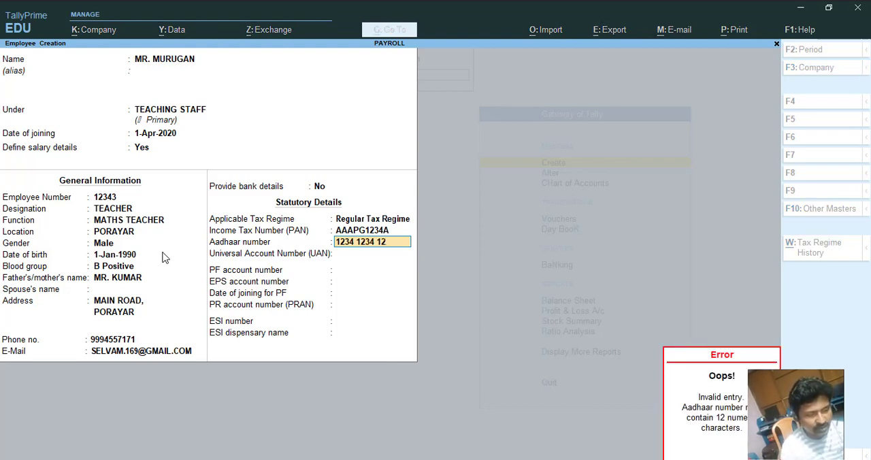
key("BackSpace")
key("BackSpace")
key("BackSpace")
key("BackSpace")
key("BackSpace")
key("BackSpace")
key("BackSpace")
key("BackSpace")
key("BackSpace")
key("BackSpace")
key("BackSpace")
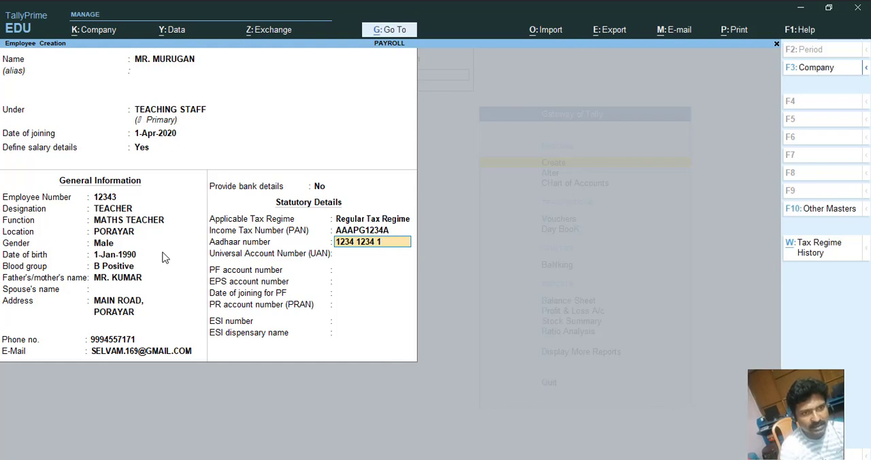
key("BackSpace")
key("BackSpace")
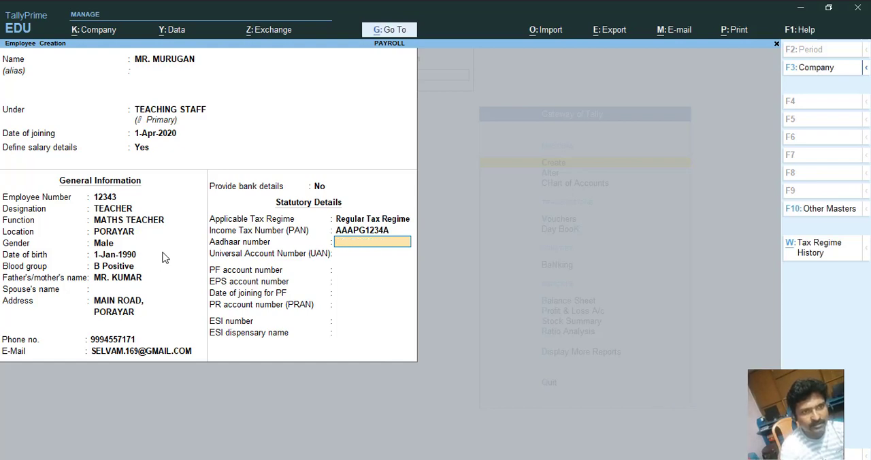
type("1234")
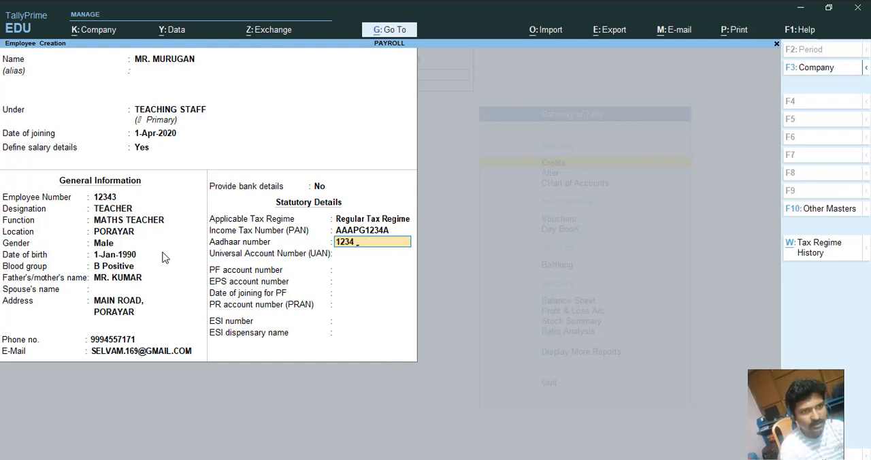
type(" 1234 12")
key("Return")
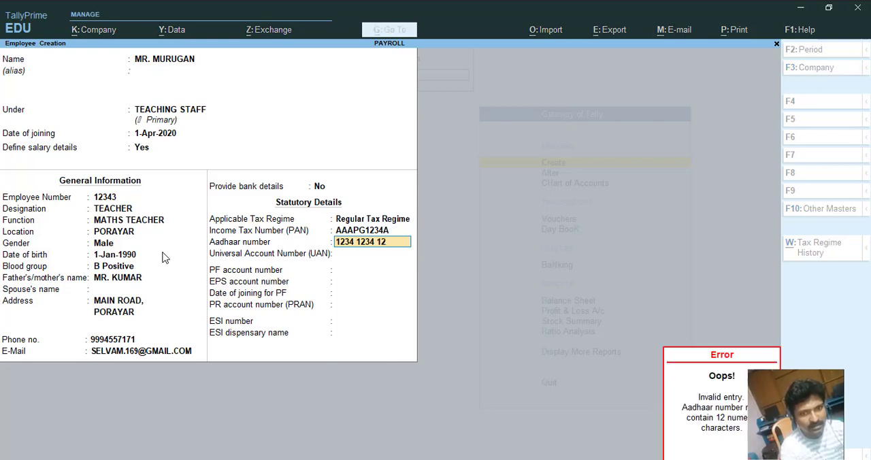
key("Escape")
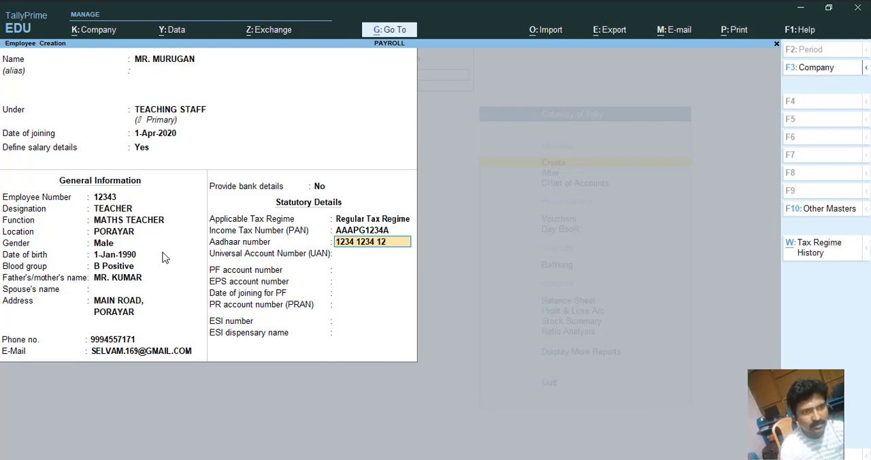
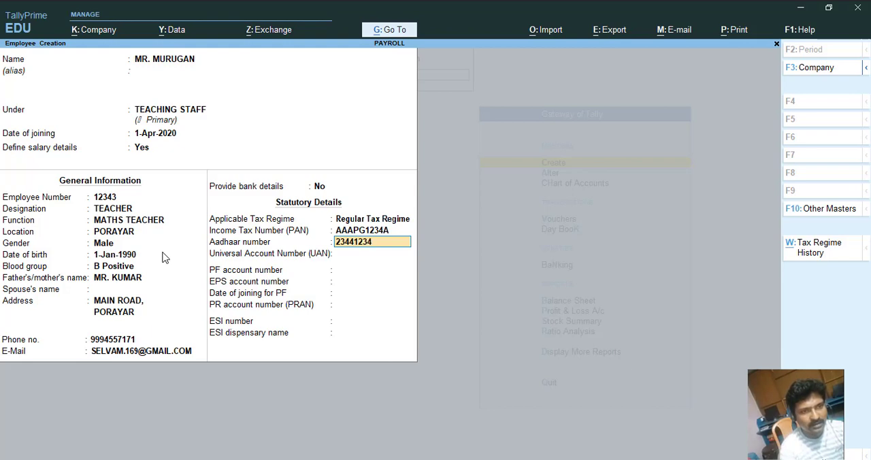
Enter the employee's 12-digit Aadhaar number.
key("Return")
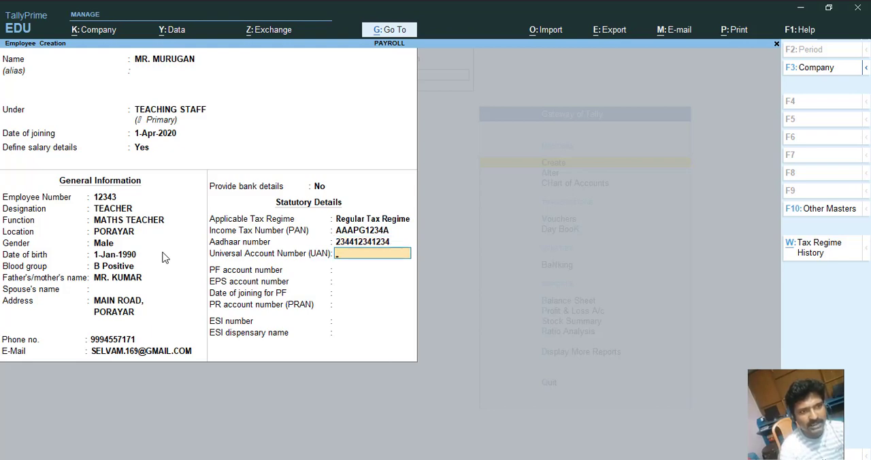
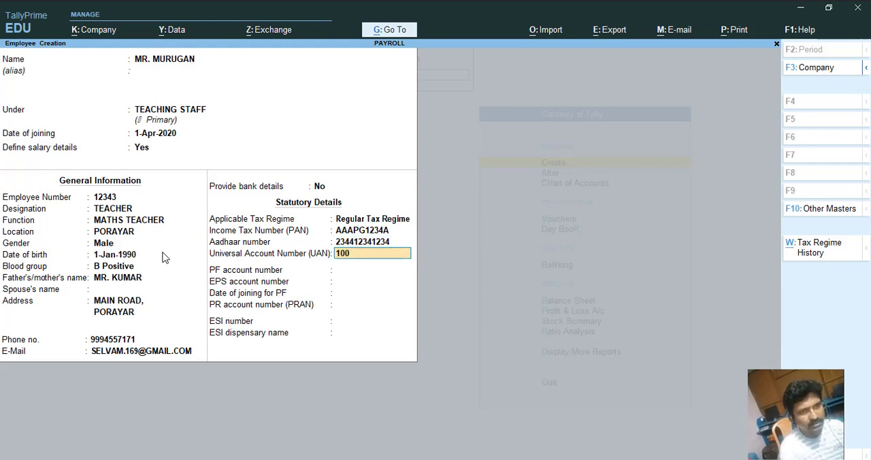
Enter the employee's Universal Account Number and skip the PF, EPS, PF joining date and PRAN fields.
key("Return")
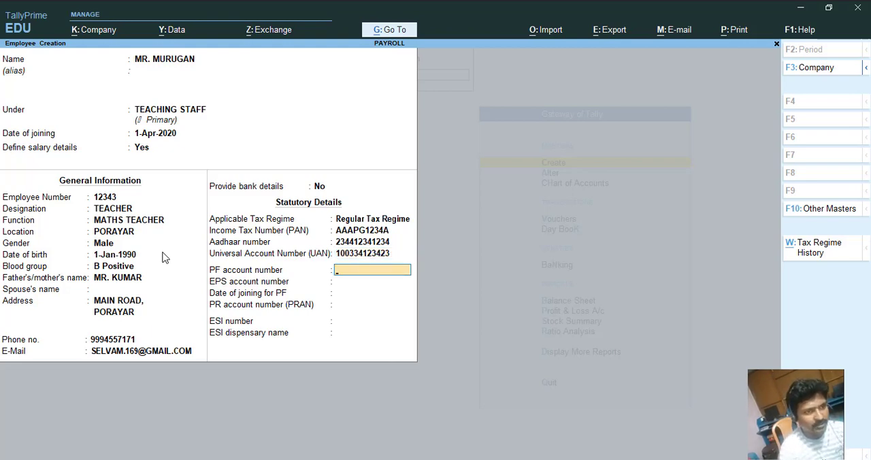
key("Return")
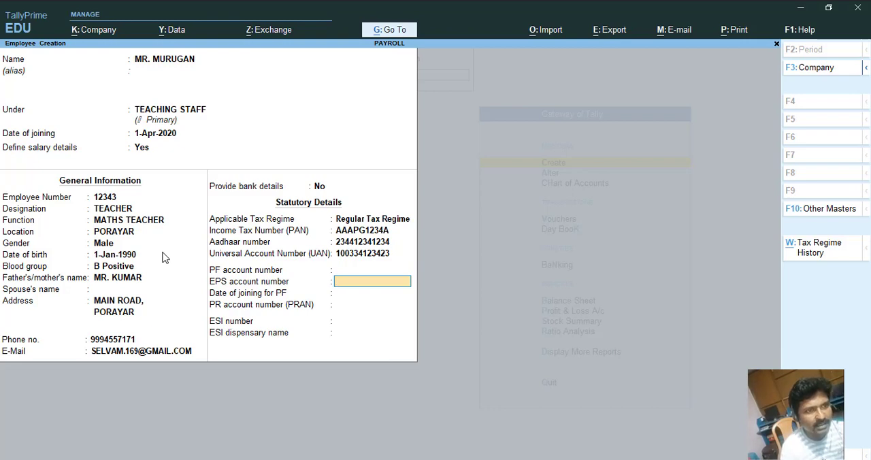
key("Return")
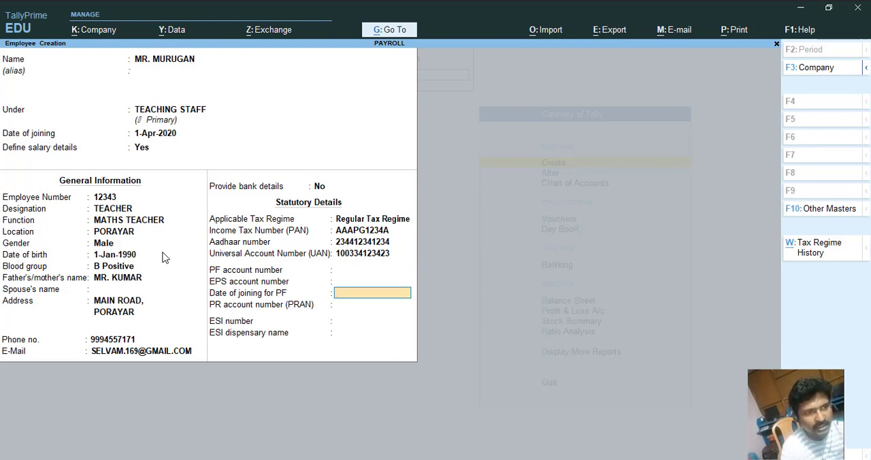
key("Return")
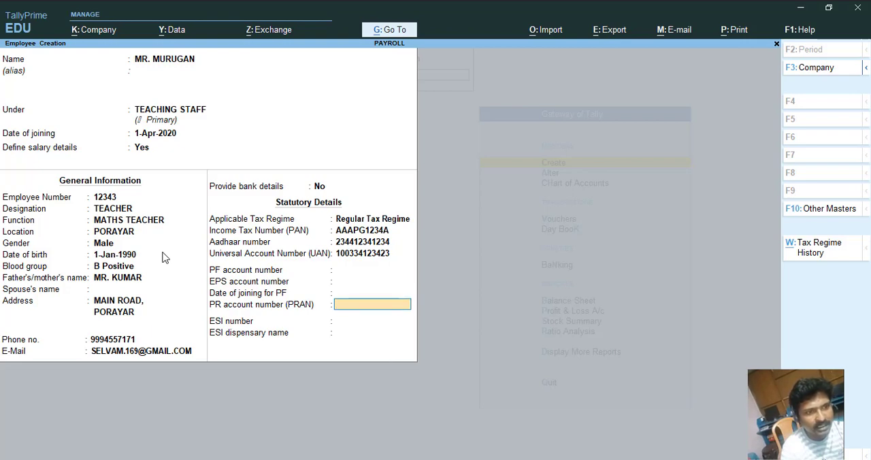
key("Return")
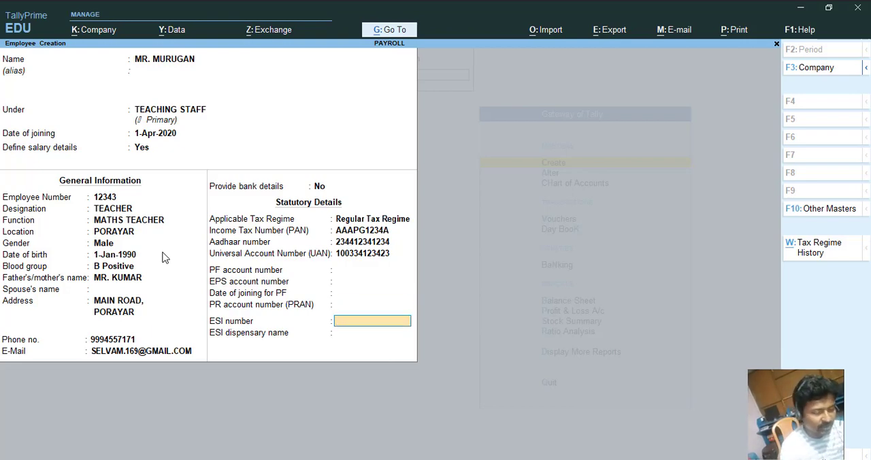
Review the employee creation configuration options without changing any of them.
key("F12")
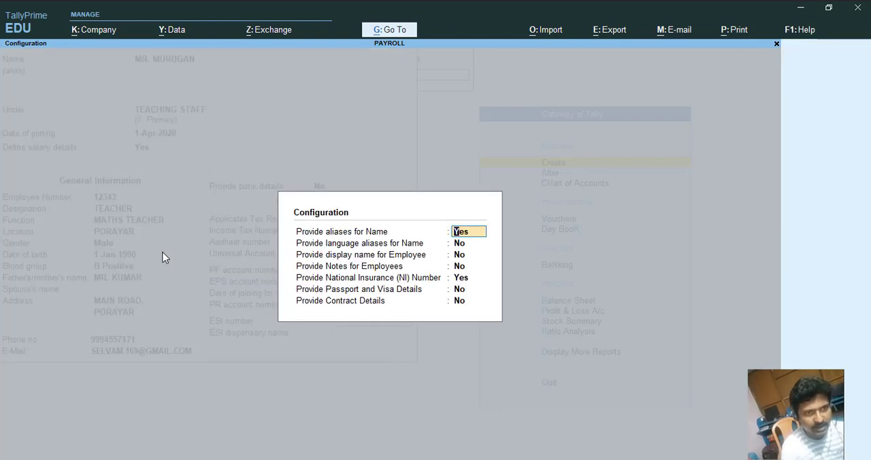
key("Return")
key("Return")
key("Return")
key("Return")
key("Return")
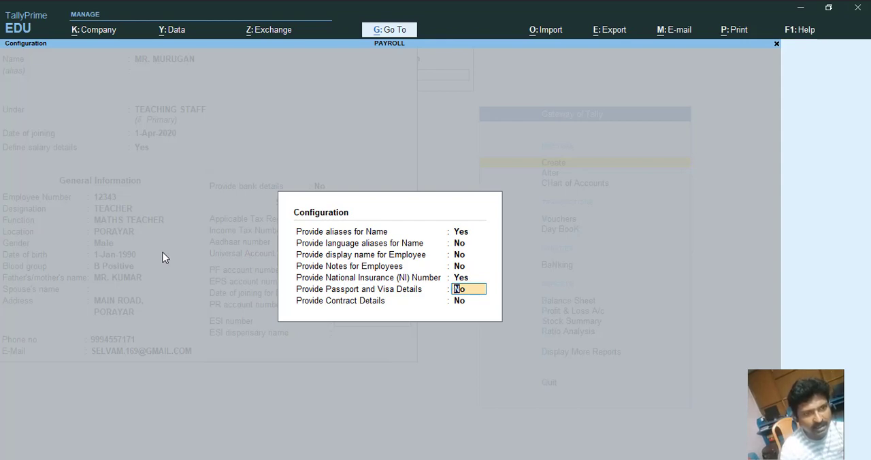
key("Up")
key("Up")
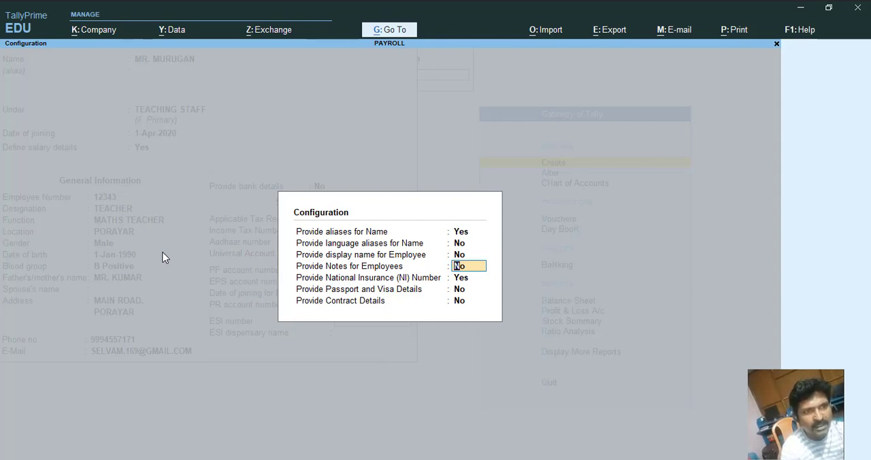
key("Up")
key("Down")
key("Down")
key("Down")
key("Down")
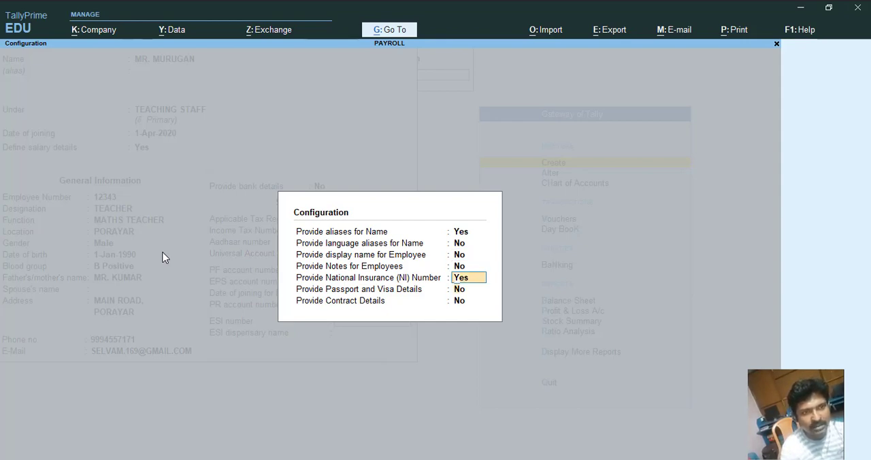
key("Return")
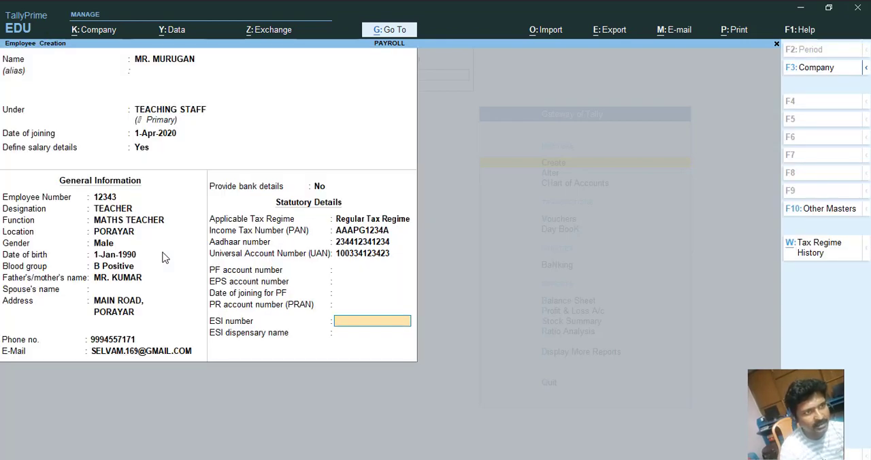
Save the employee record for MR. MURUGAN and leave employee creation.
key("ctrl")
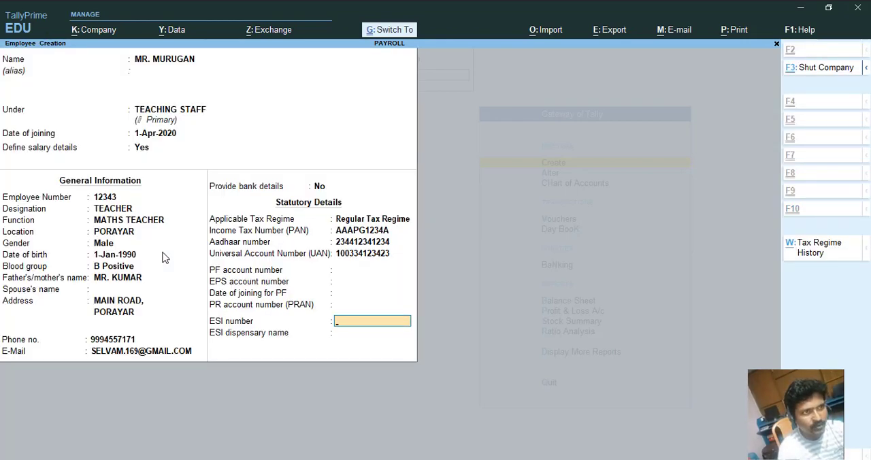
key("ctrl+a")
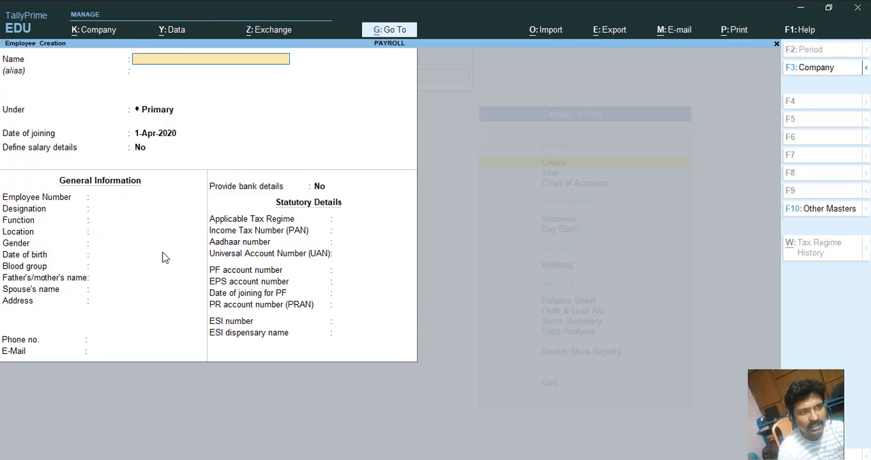
key("Escape")
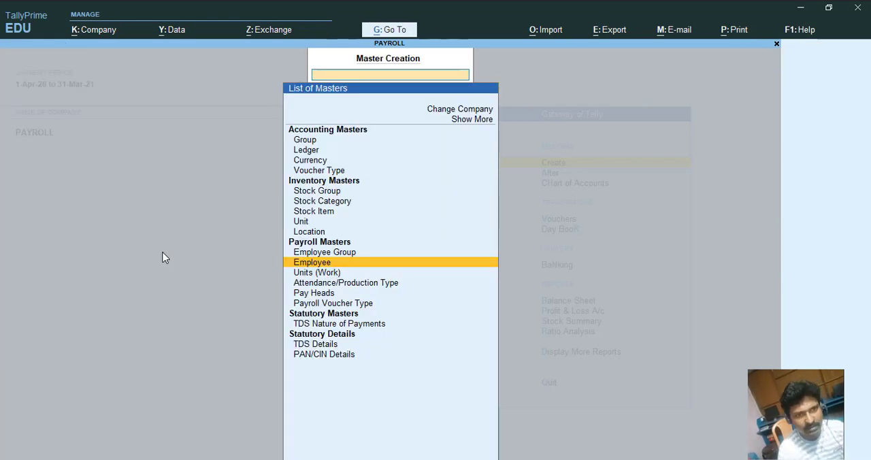
Create a work unit with symbol NOS., formal name NUMBER and 0 decimal places.
key("Down")
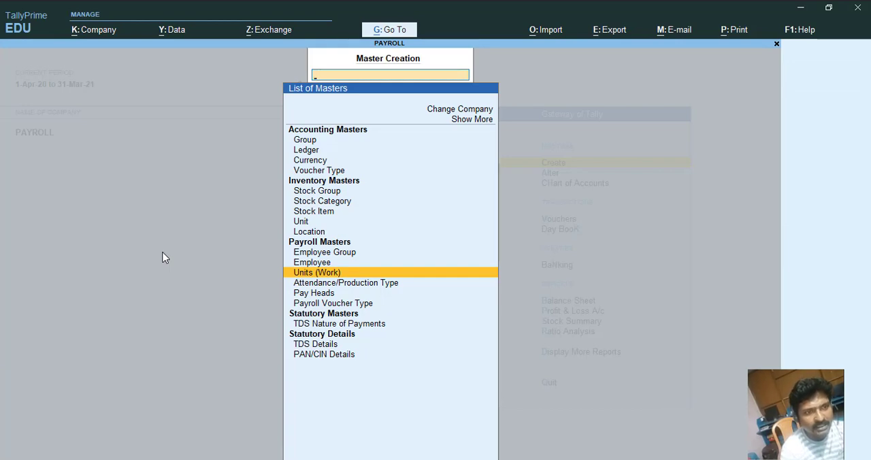
key("Return")
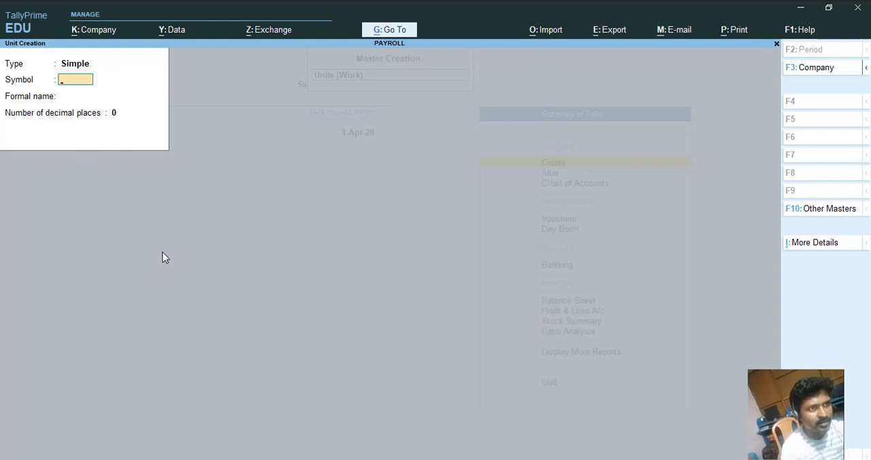
type("NOS.")
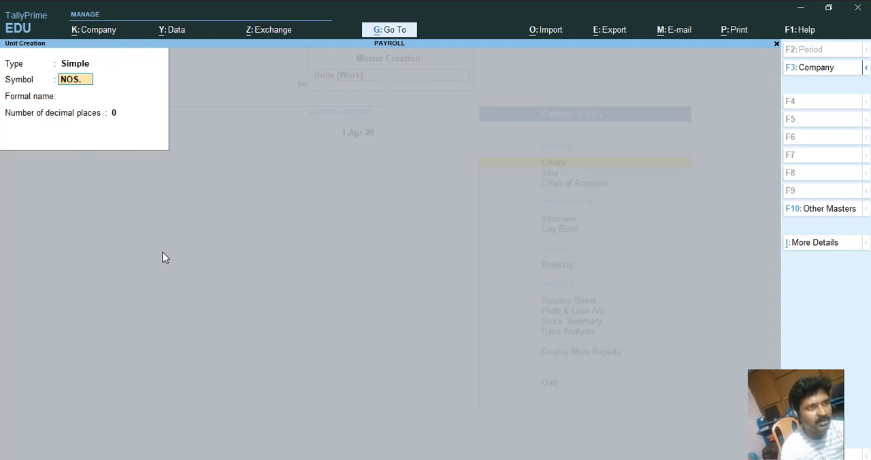
key("Return")
type("NUMBER")
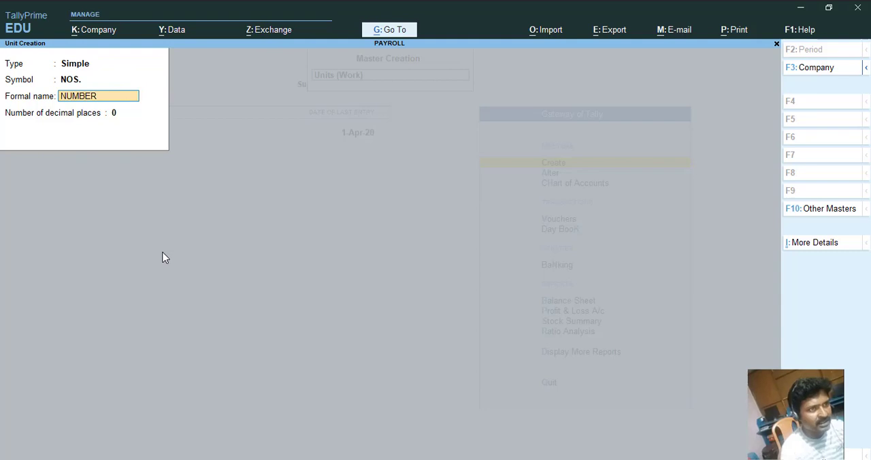
key("Return")
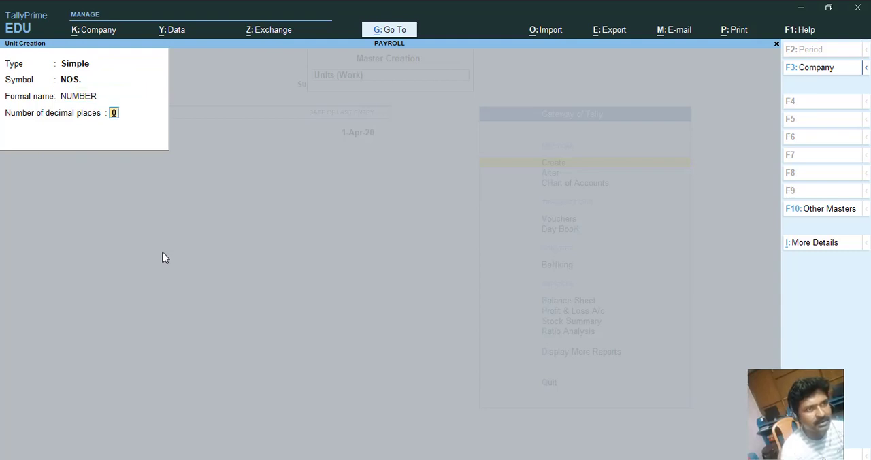
key("Return")
Try to create an attendance type named ABSENCE, then clear the name.
key("Return")
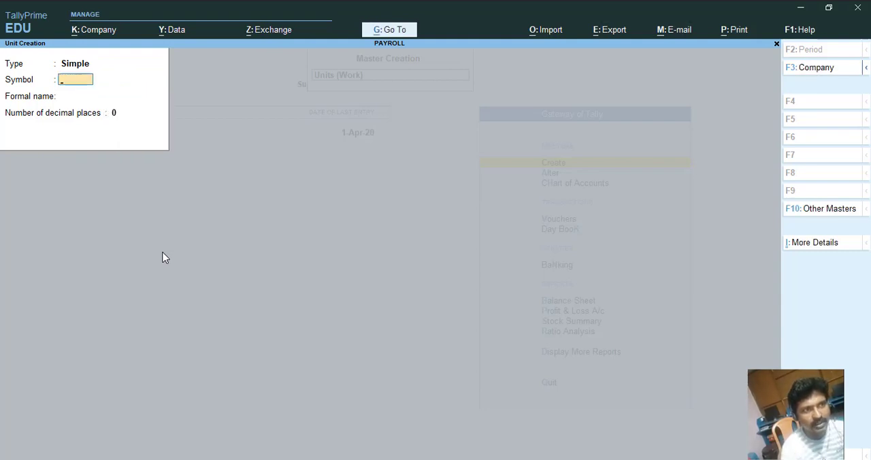
key("Escape")
key("Return")
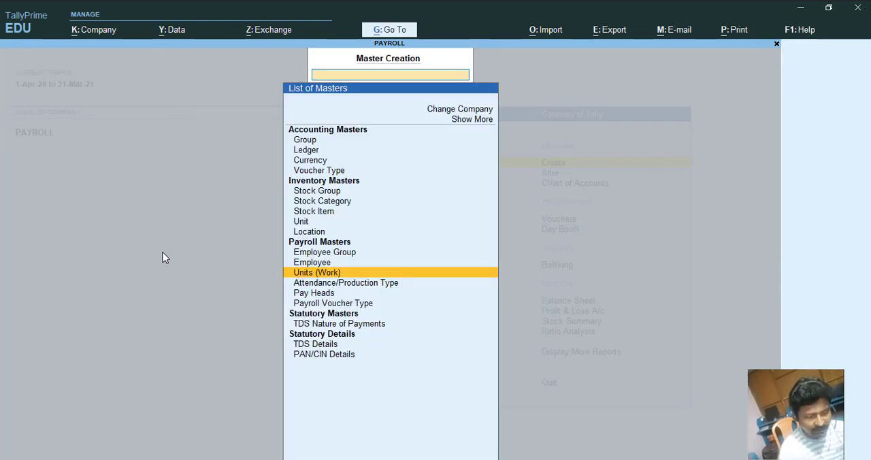
key("Down")
key("Return")
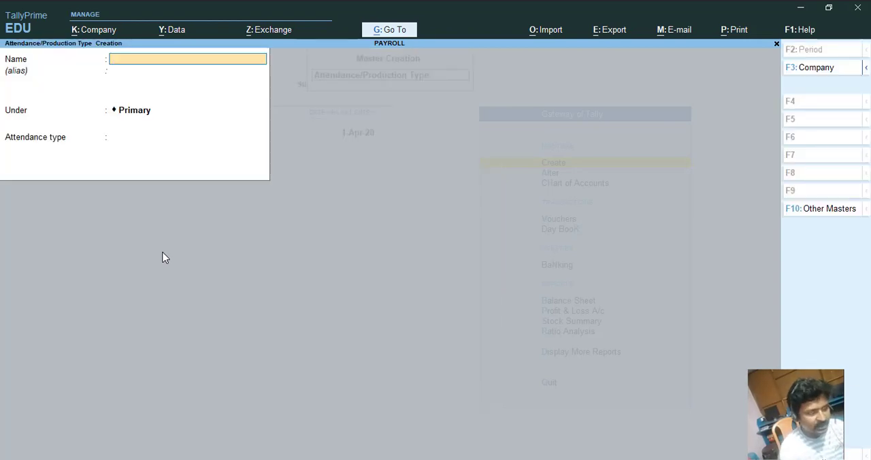
type("ABSENCE")
key("Return")
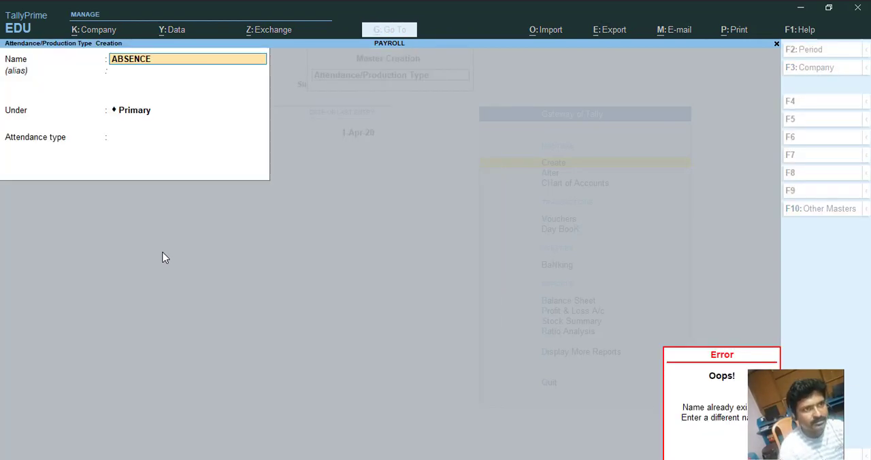
key("Delete")
key("Delete")
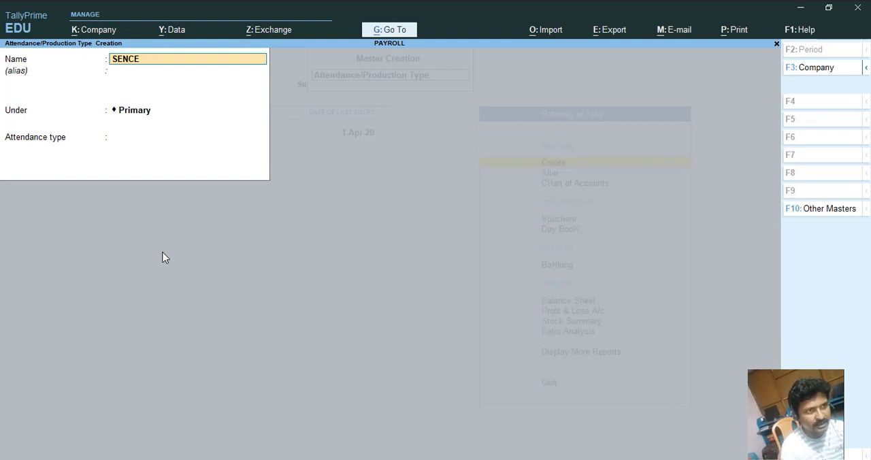
key("Delete")
key("Delete")
key("Delete")
key("Delete")
key("Delete")
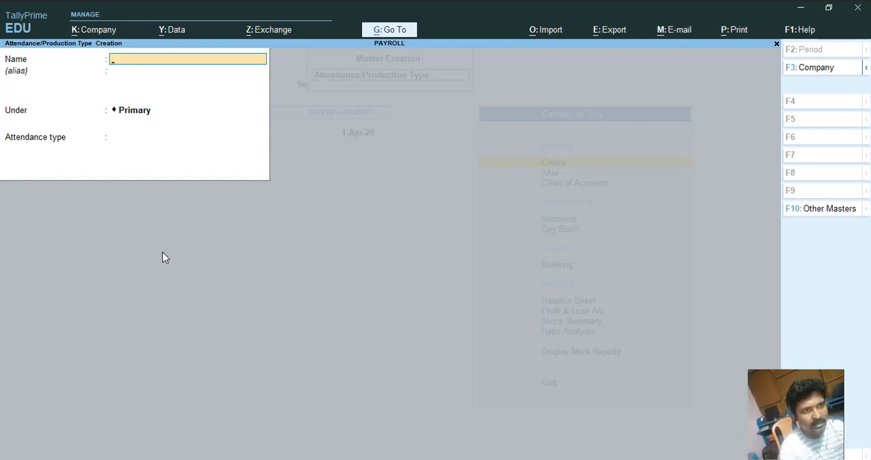
Create an attendance type PRESENCE under Primary with type Attendance / Leave with Pay.
type("PRESENCE")
key("Return")
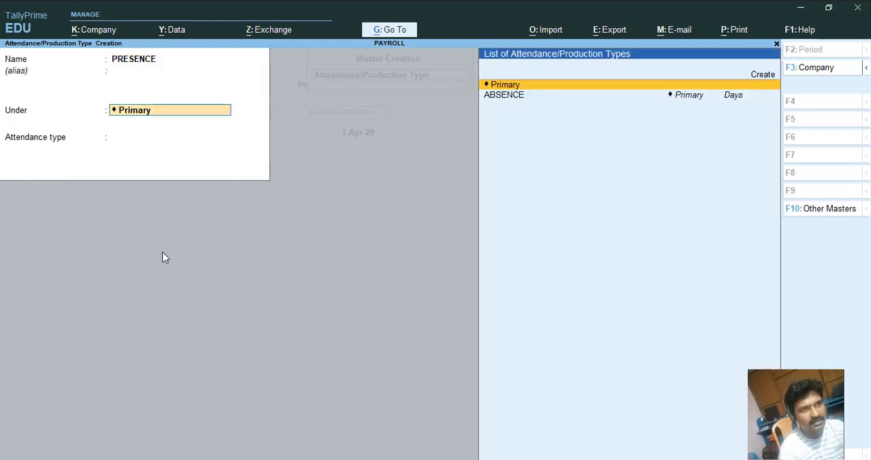
key("Return")
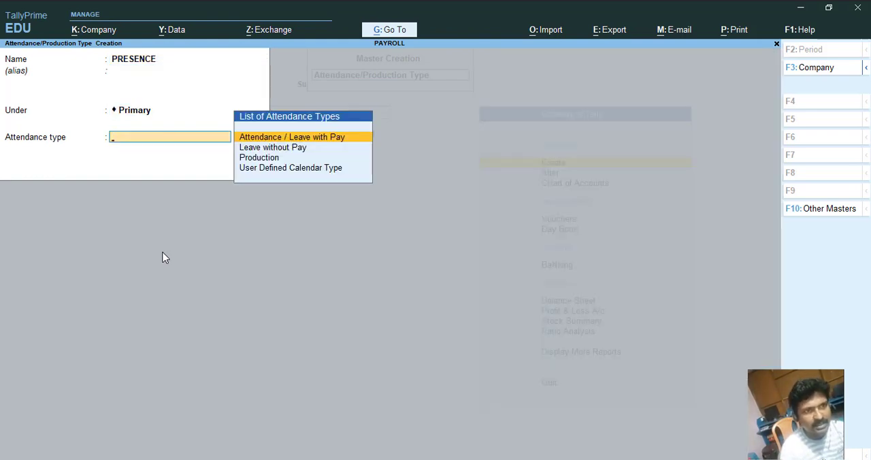
key("Down")
key("Down")
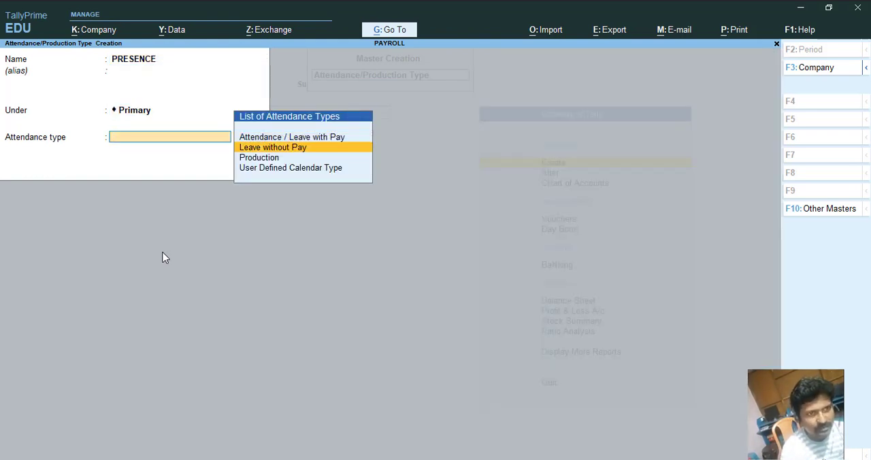
key("Up")
key("Up")
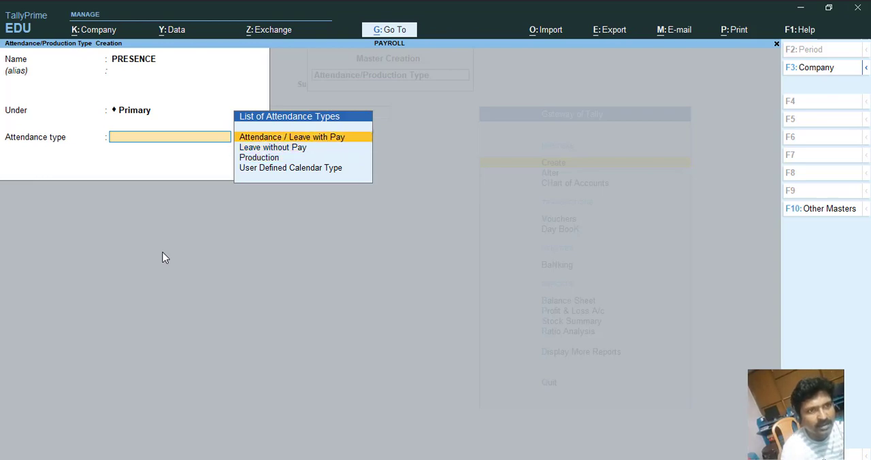
key("Return")
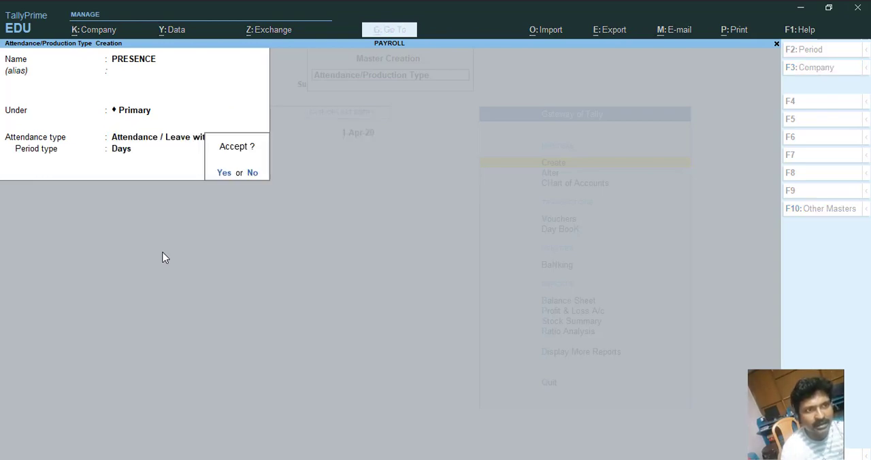
key("Return")
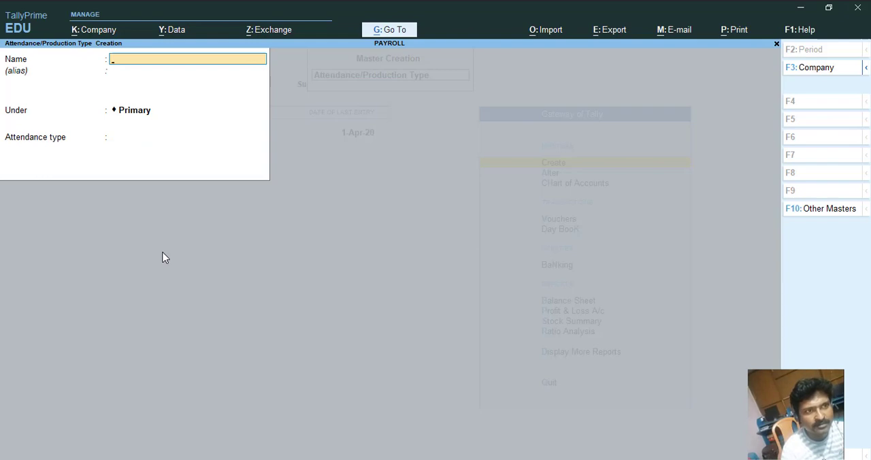
Open the Pay Head and Payroll Voucher Type creation screens without entering anything, returning to the Gateway.
key("Escape")
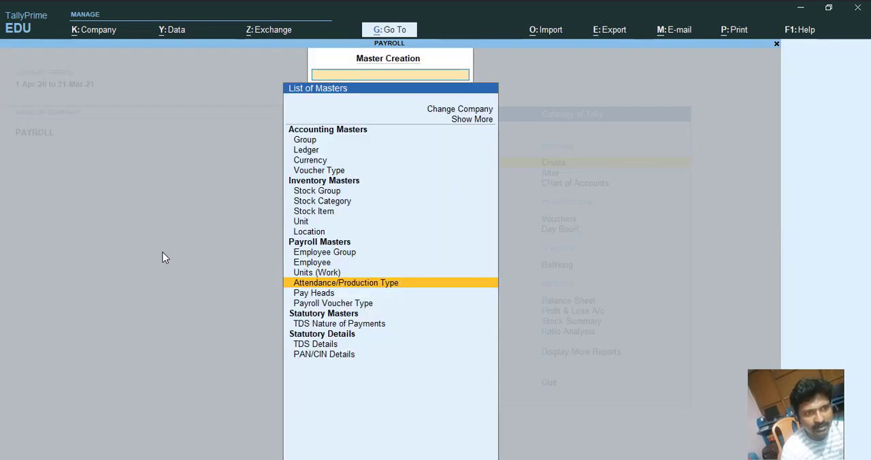
key("Down")
key("Return")
key("Escape")
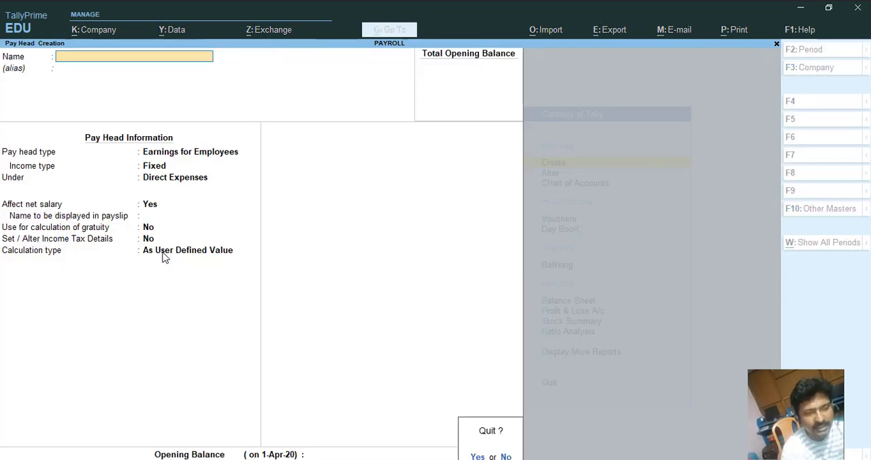
key("Return")
key("Down")
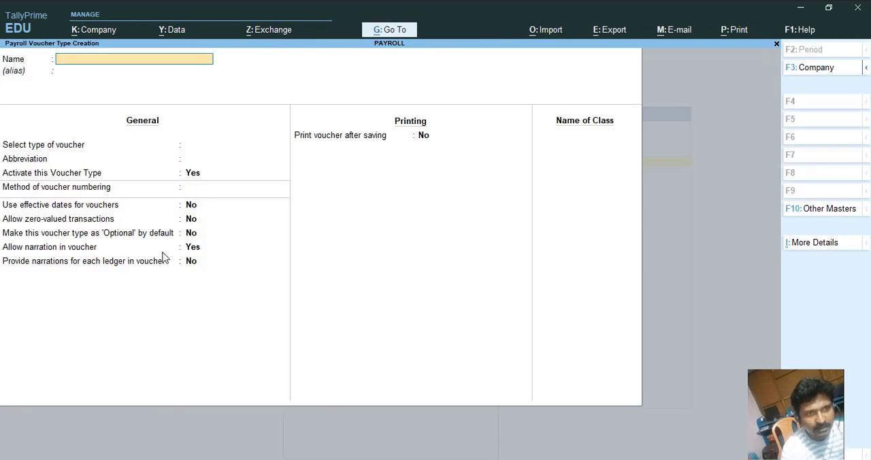
key("Return")
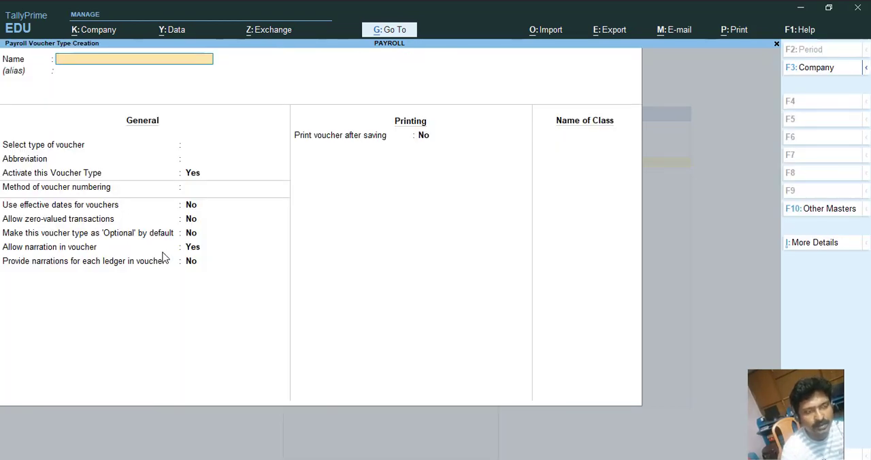
key("Escape")
key("Return")
key("Escape")
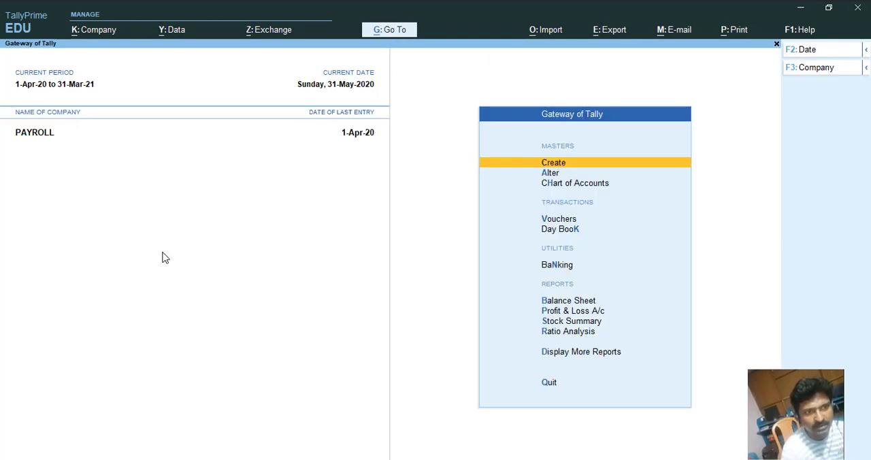
Open Payroll voucher creation from the Gateway and briefly open the Go To report list, closing it again.
key("Down")
key("Down")
key("Down")
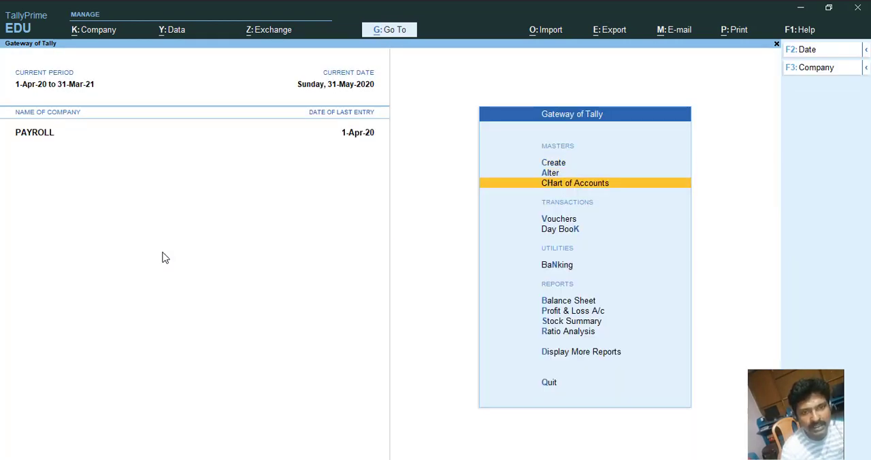
key("Return")
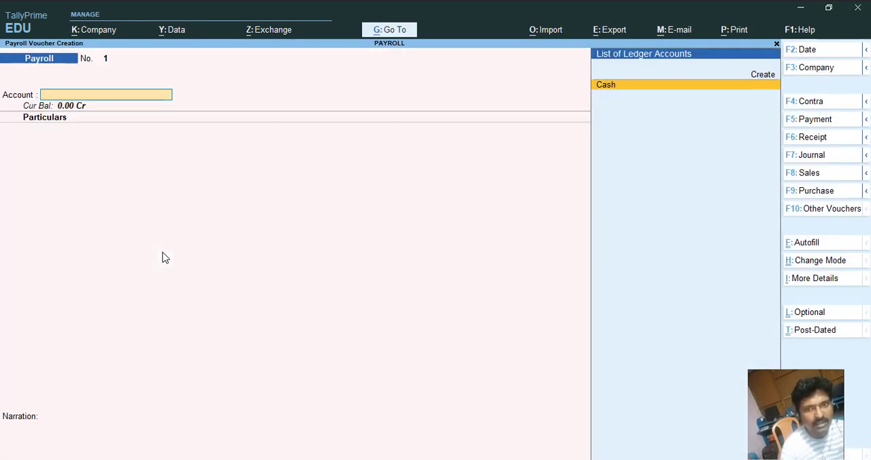
key("ctrl")
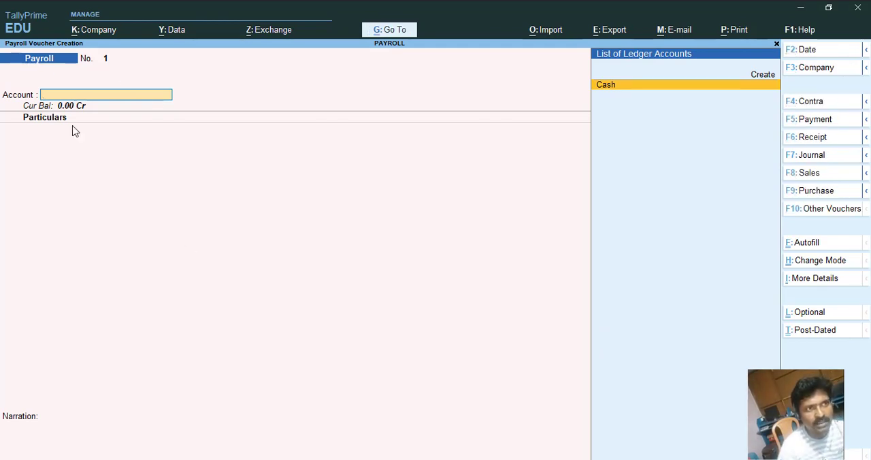
key("ctrl")
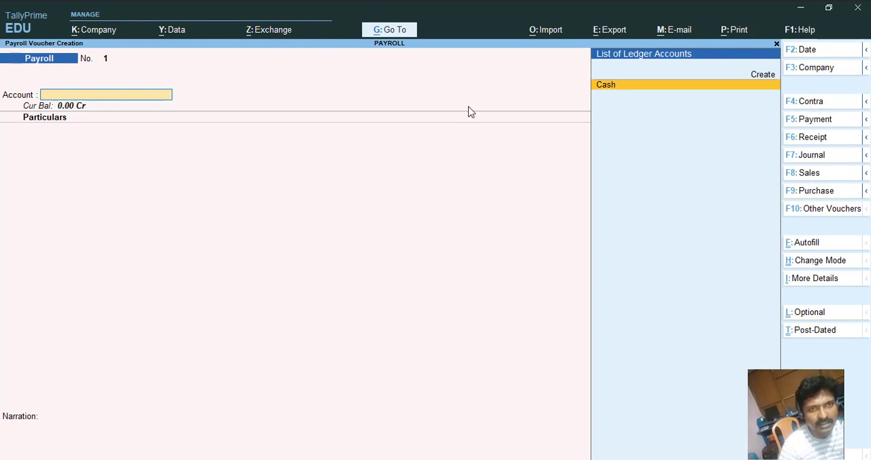
left_click(401, 32)
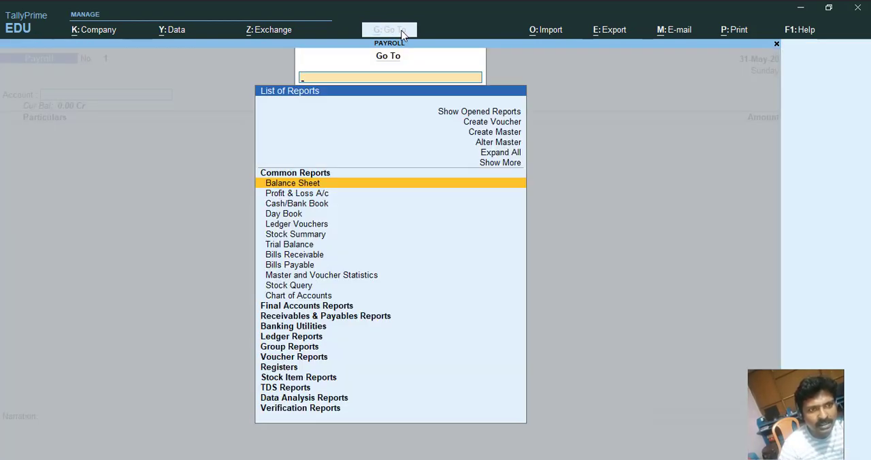
key("Escape")
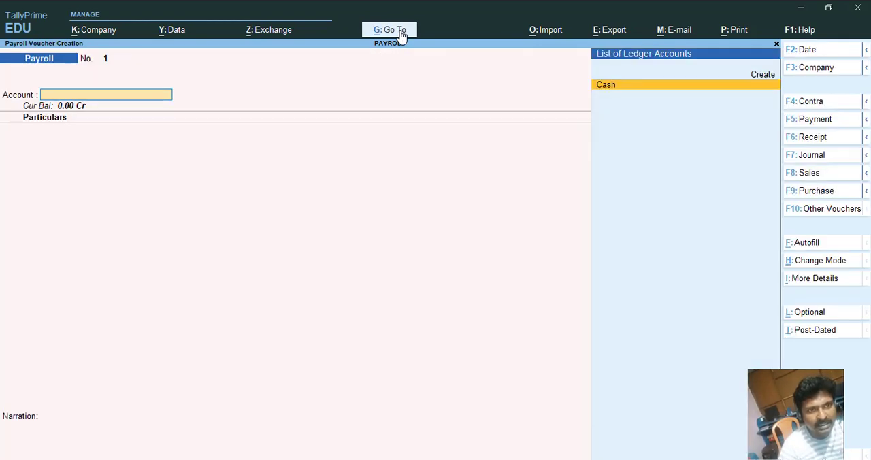
Change the voucher type to Attendance to view the Attendance voucher screen, then return to the Gateway.
left_click(827, 211)
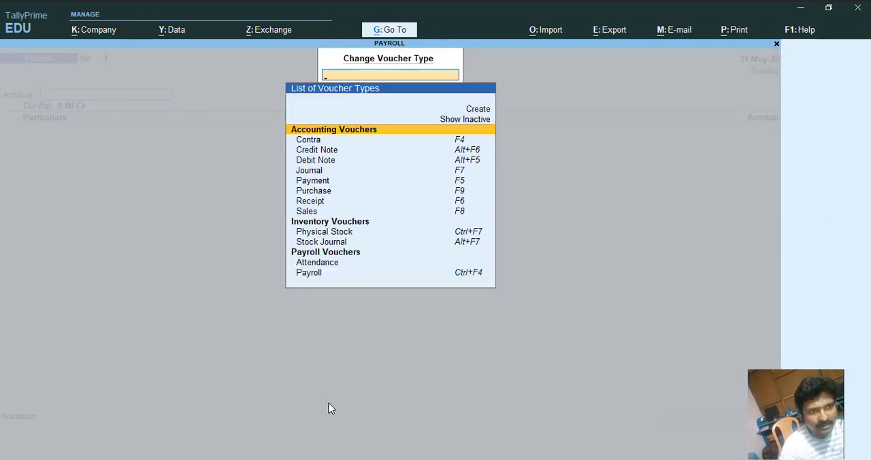
key("Down")
key("Down")
key("Down")
key("Down")
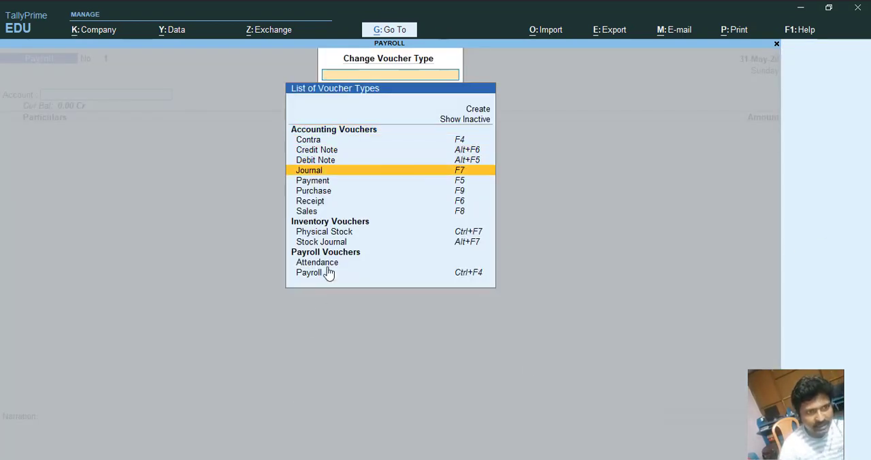
key("Down")
key("Down")
key("Down")
key("Down")
key("Down")
key("Down")
key("Down")
key("Down")
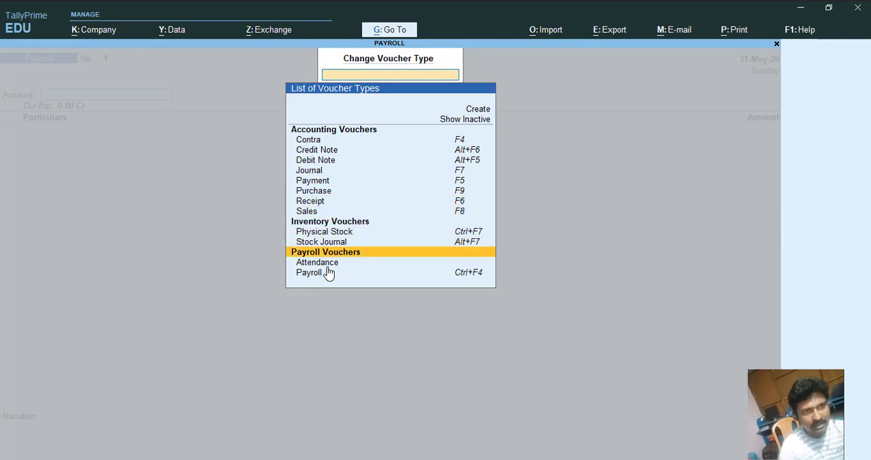
key("Down")
key("Return")
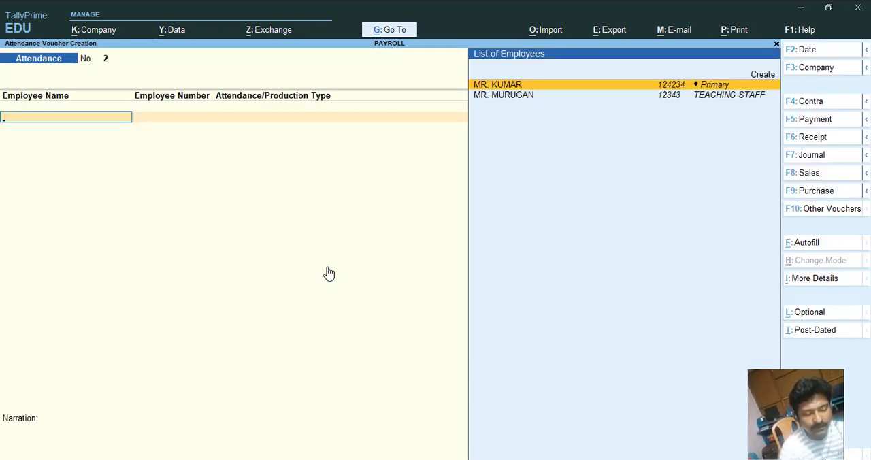
key("Escape")
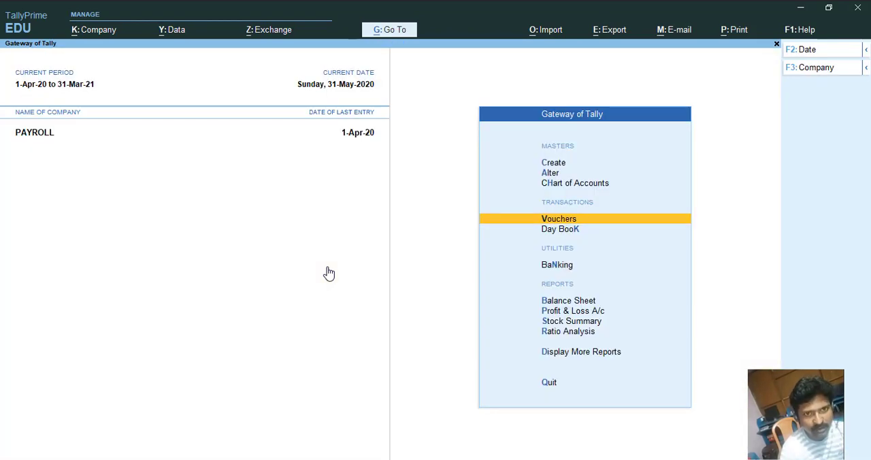
key("Up")
key("Up")
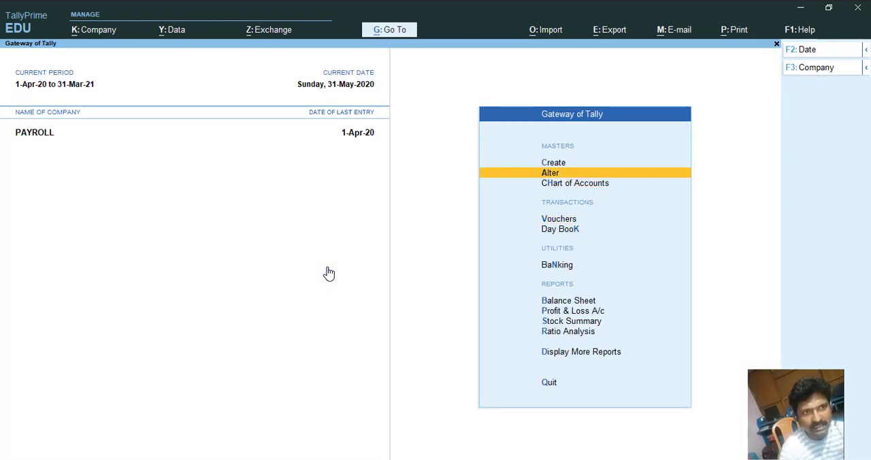